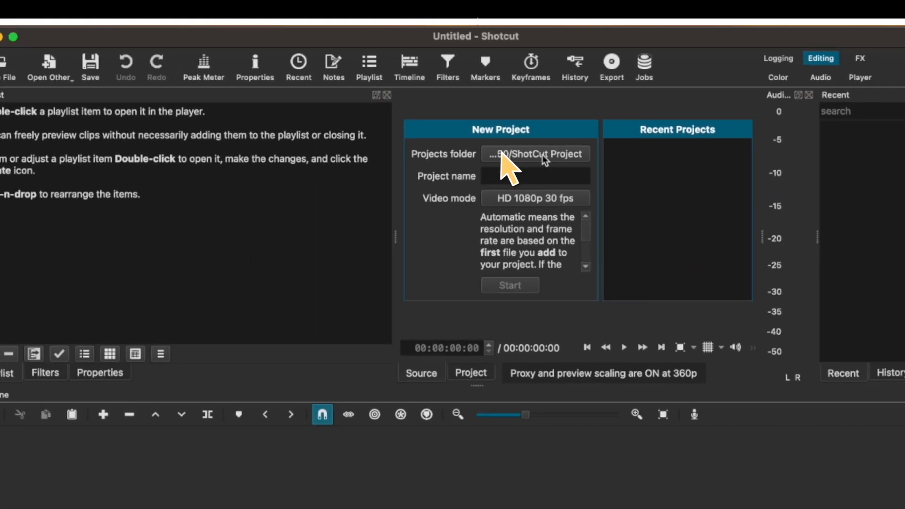
Start a project named Phaco in the ShotCut Project folder with HD 1080p 30 fps video mode.
left_click(501, 155)
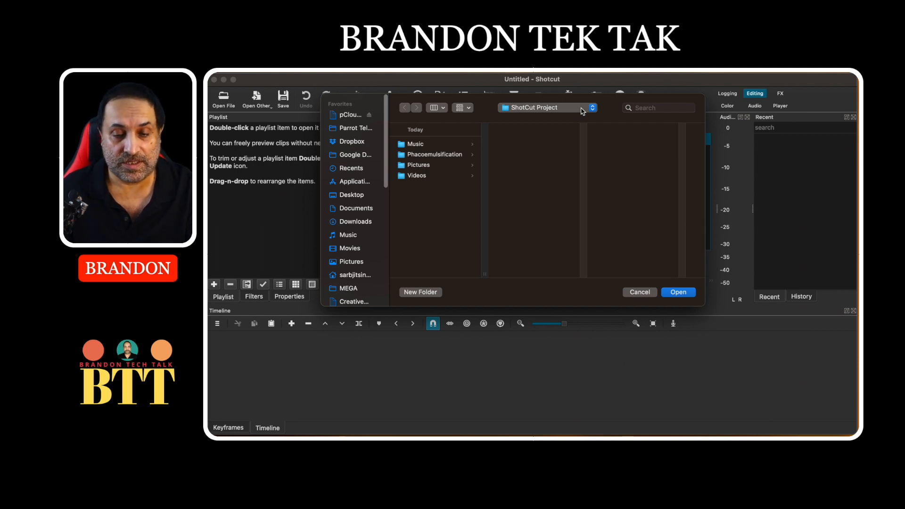
left_click(691, 292)
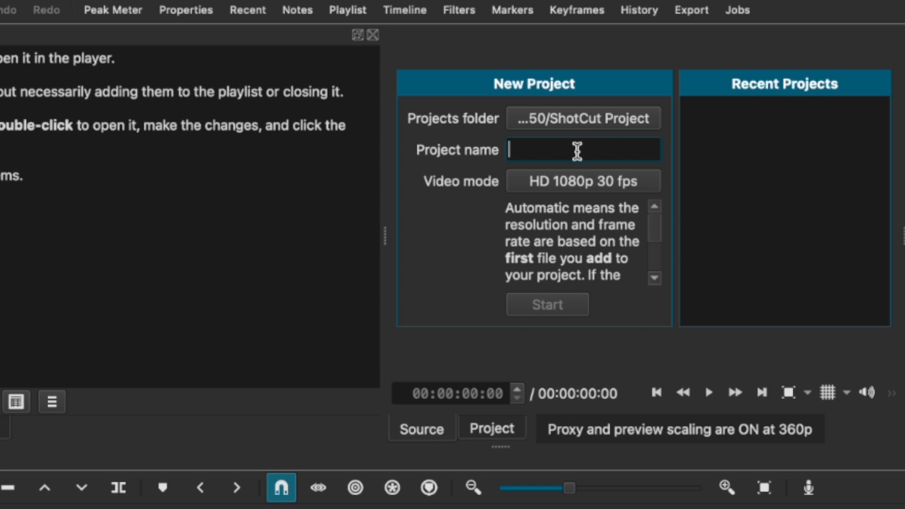
type("Phaco")
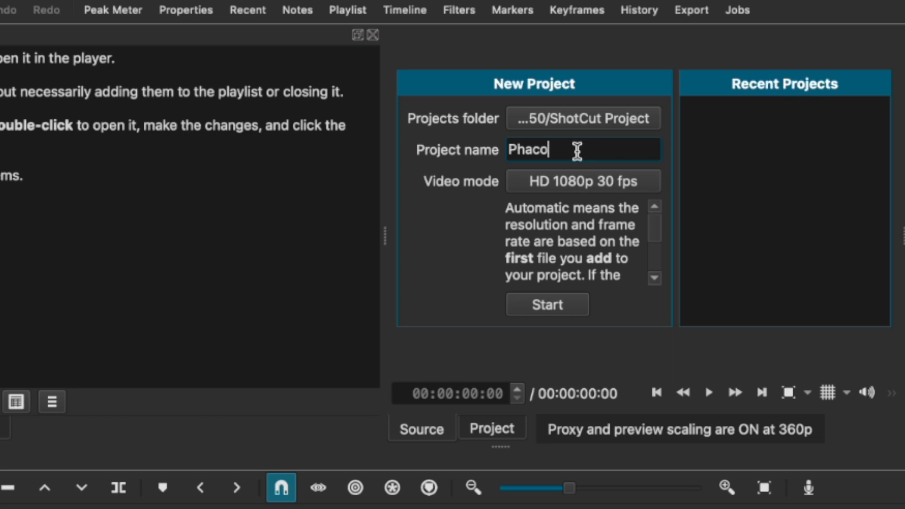
left_click(585, 187)
left_click(586, 169)
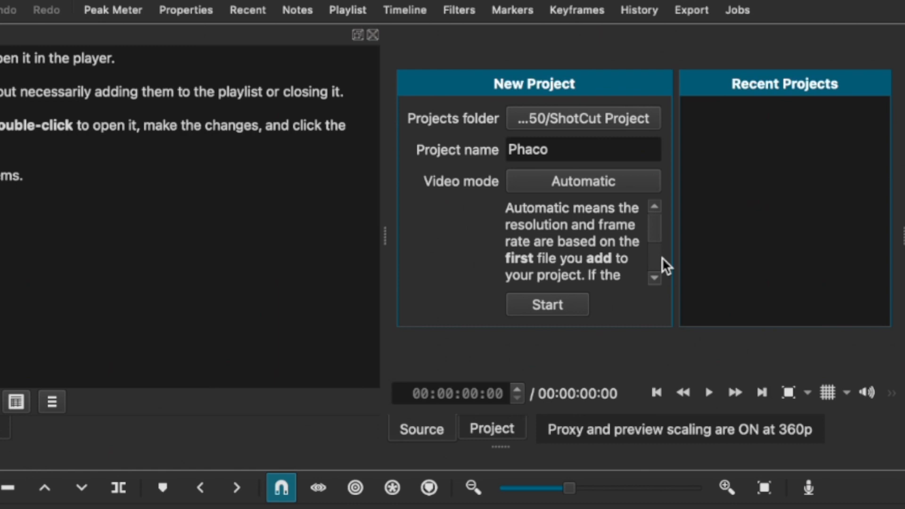
left_click(614, 178)
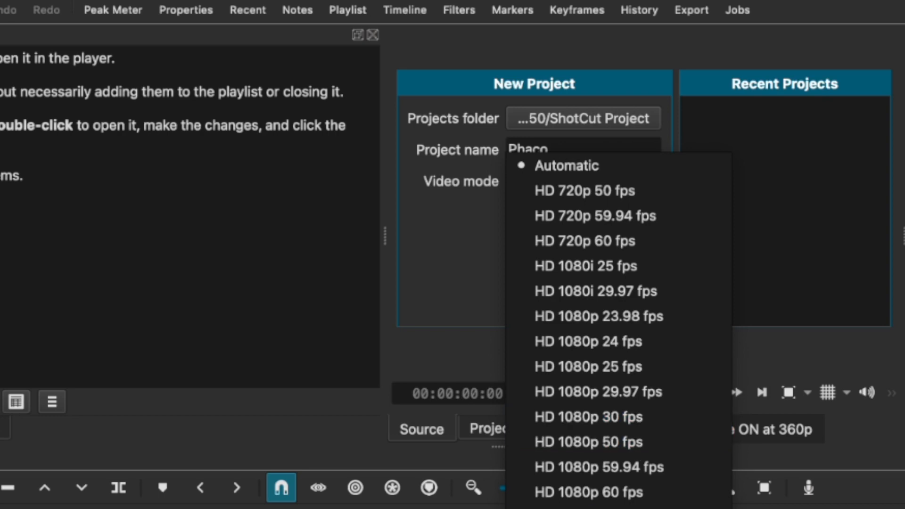
left_click(596, 417)
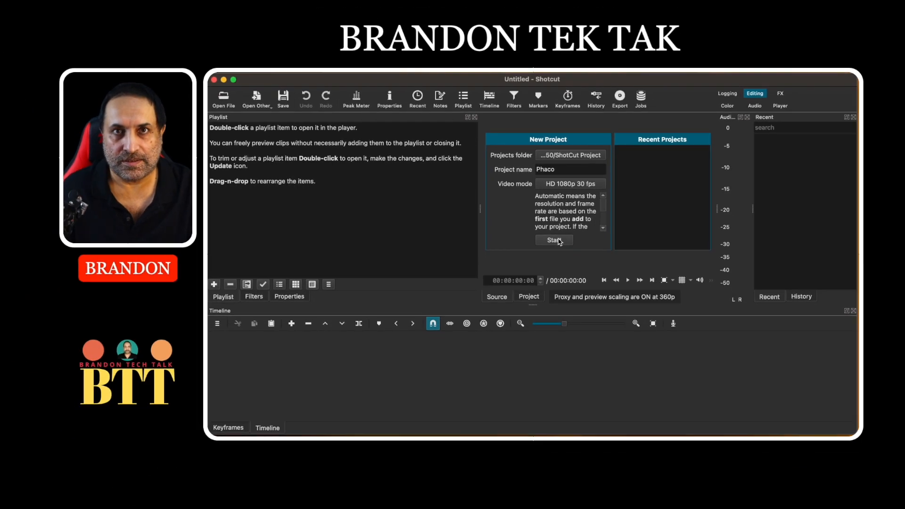
left_click(559, 285)
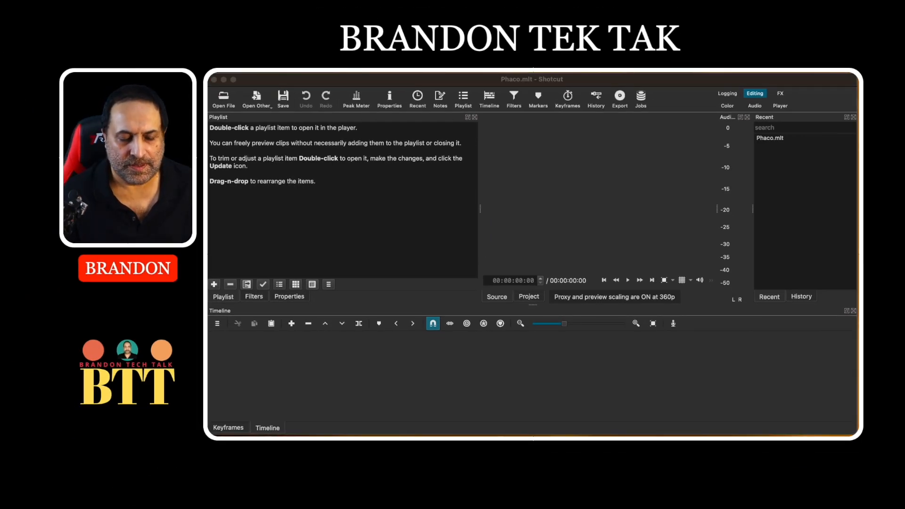
Add both eye-surgery videos from the Videos folder to the Shotcut playlist.
left_click(452, 445)
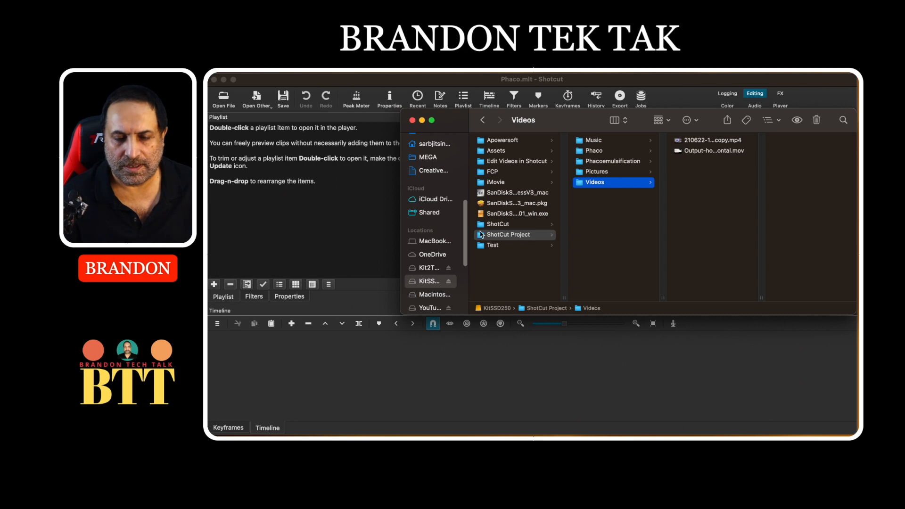
left_click(481, 235)
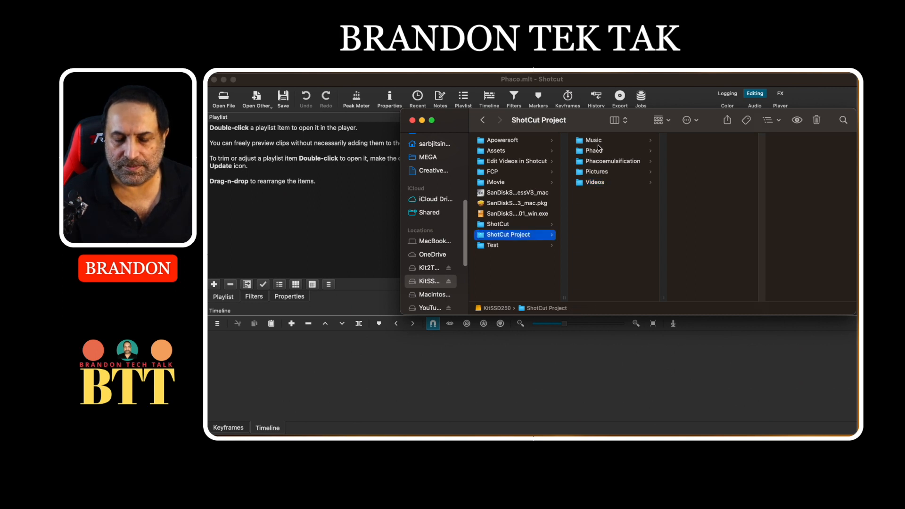
left_click(595, 141)
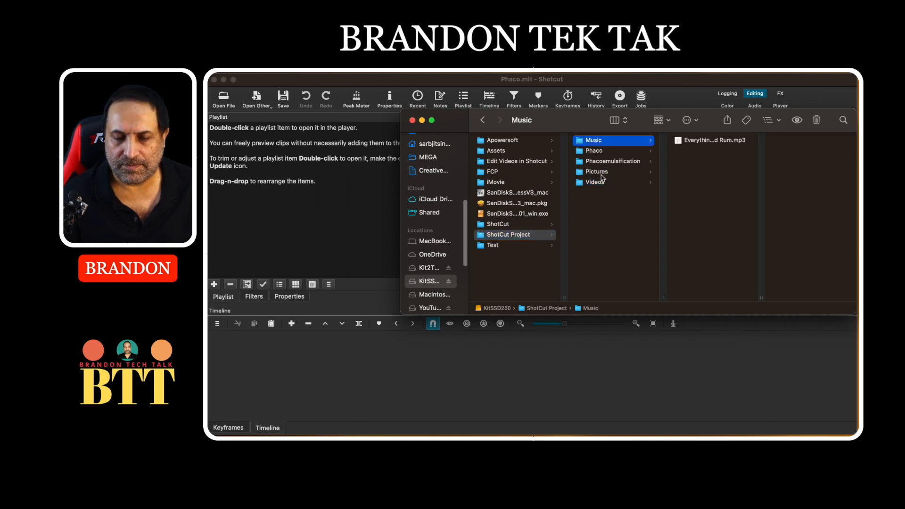
left_click(599, 183)
left_click(695, 142)
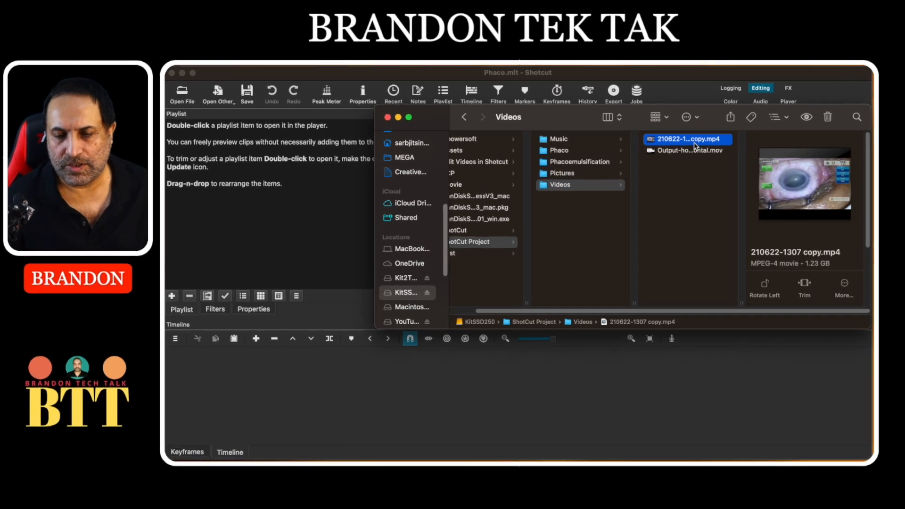
left_click(705, 152, "shift")
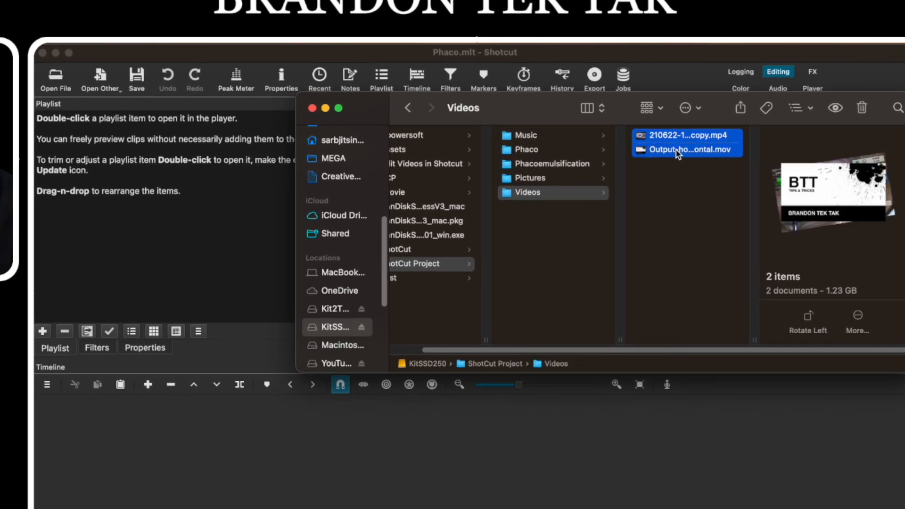
left_click_drag(678, 153, 171, 196)
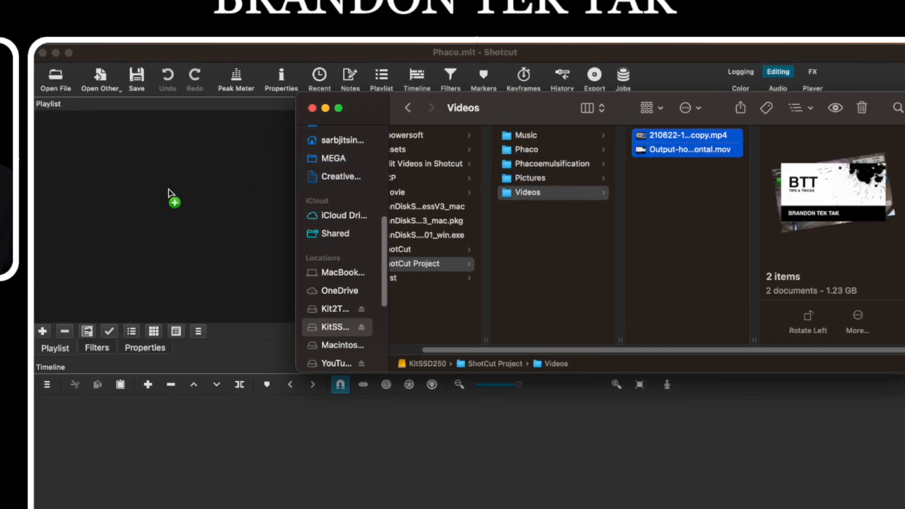
Add all seven pictures from the Pictures folder to the playlist.
left_click(555, 181)
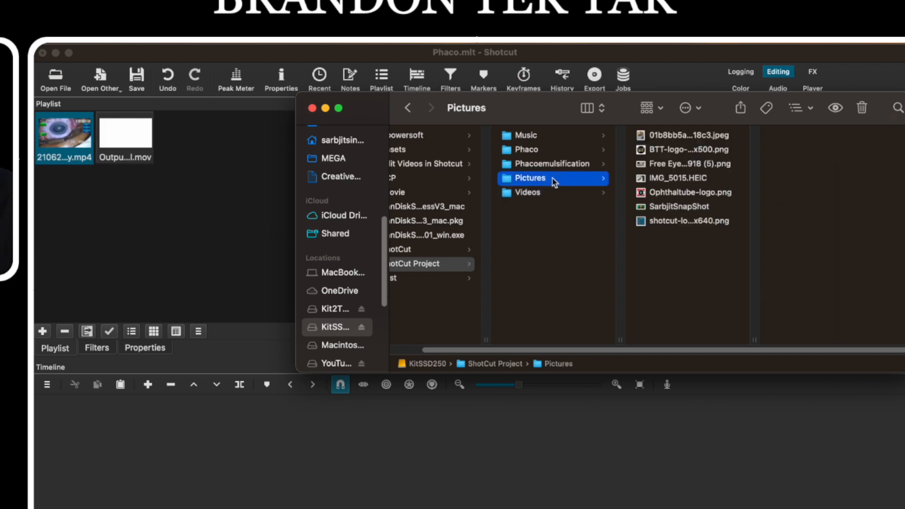
left_click(660, 140)
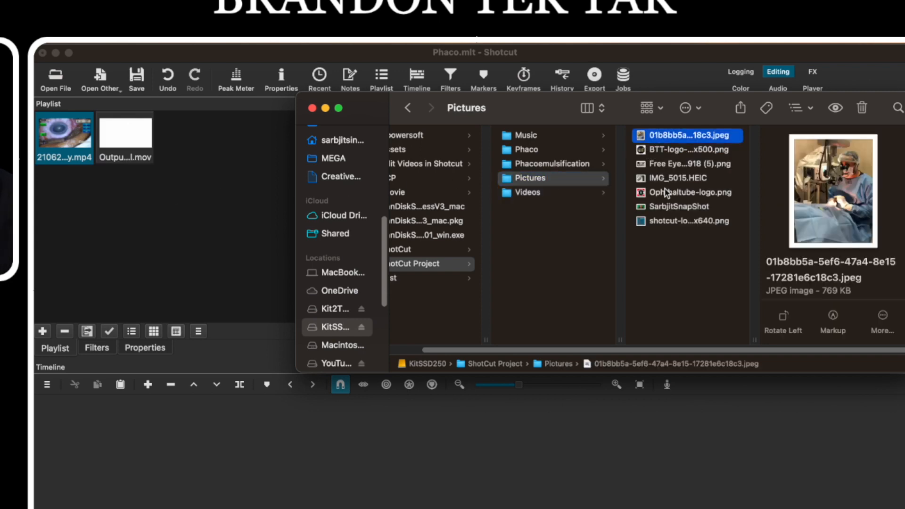
left_click(681, 224, "shift")
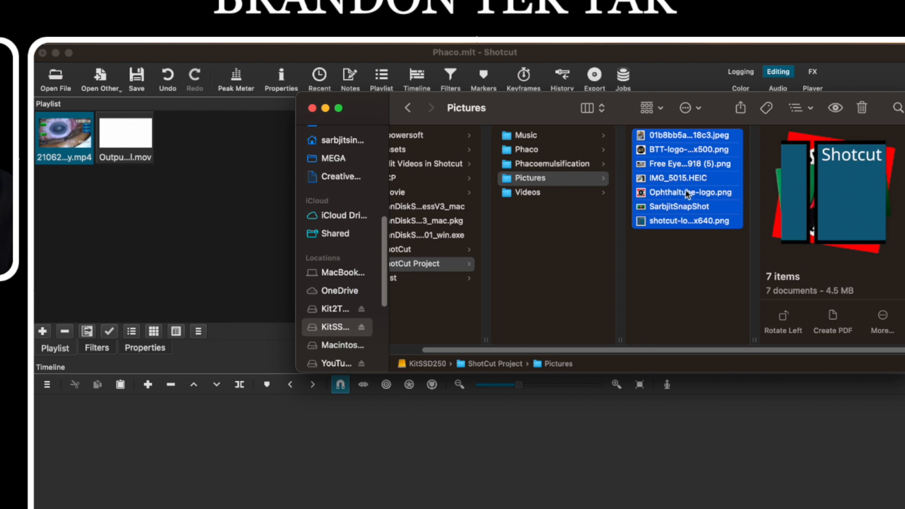
left_click_drag(687, 188, 112, 202)
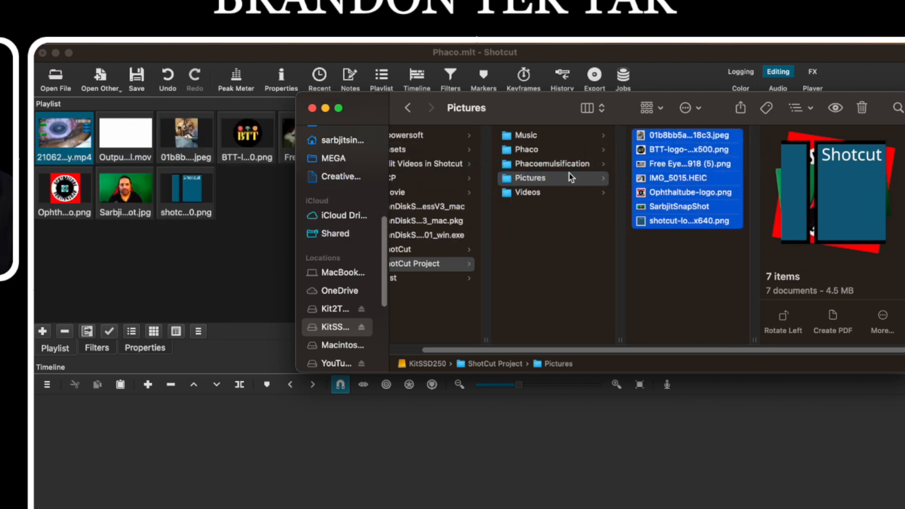
Add the mp3 track from the Music folder to the playlist and close Finder.
left_click(550, 148)
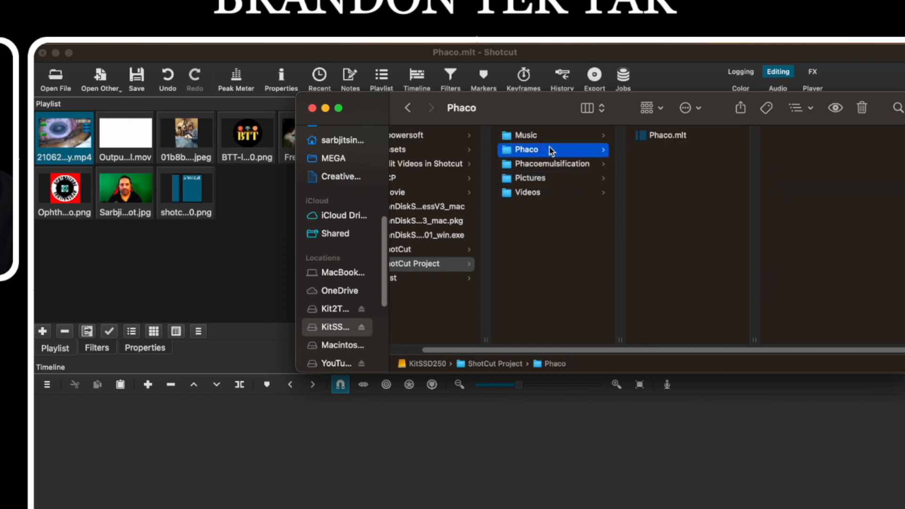
left_click(549, 136)
left_click(650, 137)
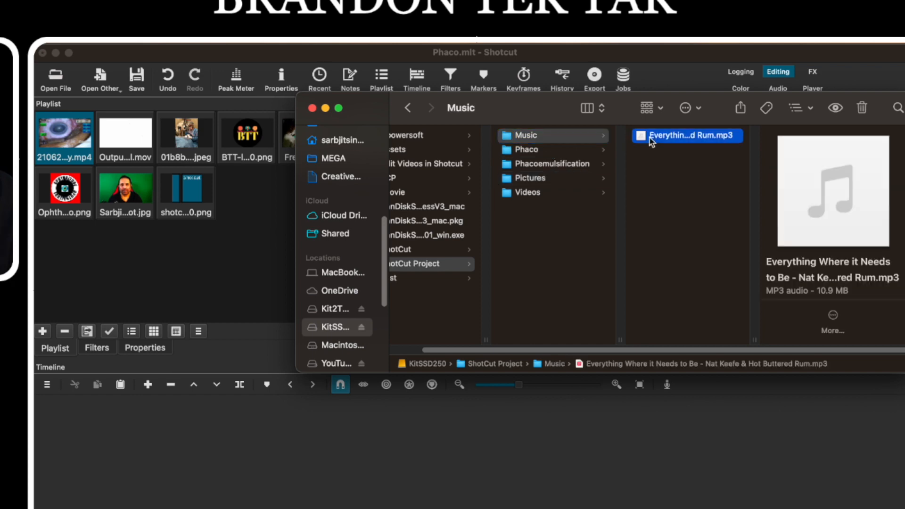
left_click_drag(650, 138, 125, 259)
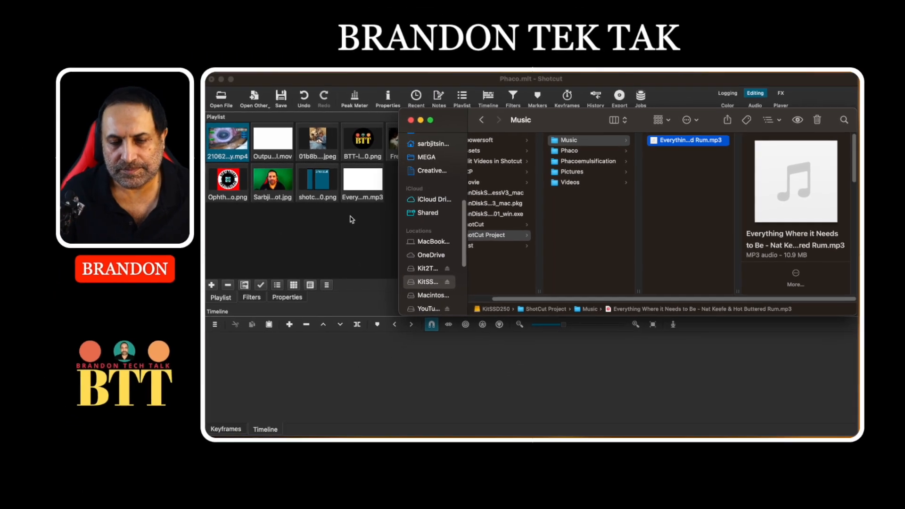
left_click(312, 108)
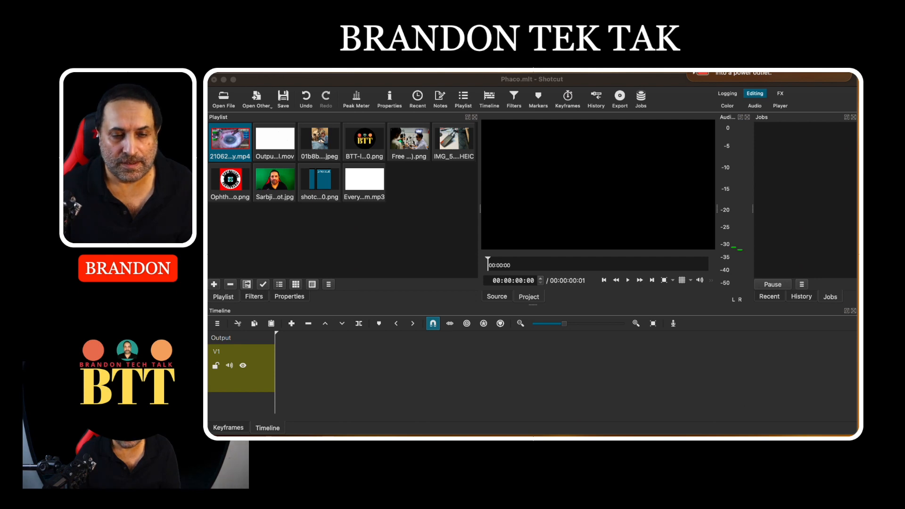
Load the surgery video in Source, set its in point at the start and its out point at 00:00:28:13.
double_click(237, 142)
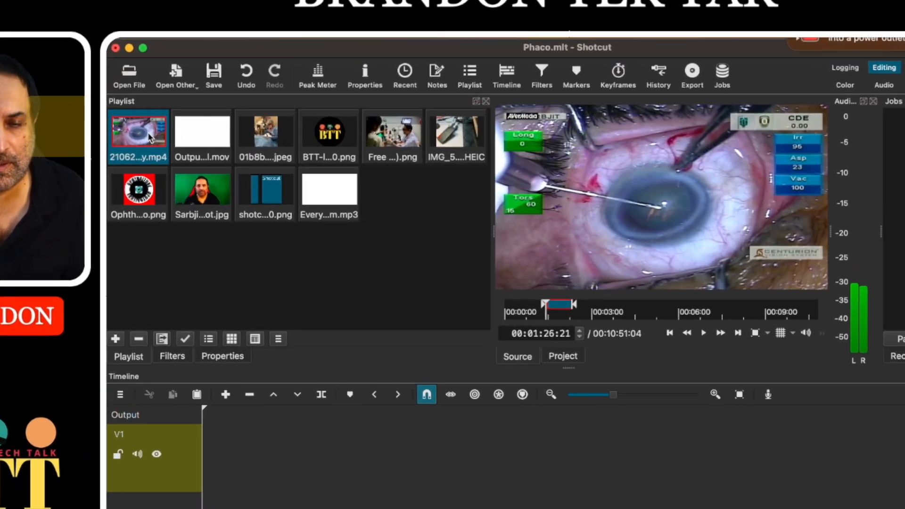
key("space")
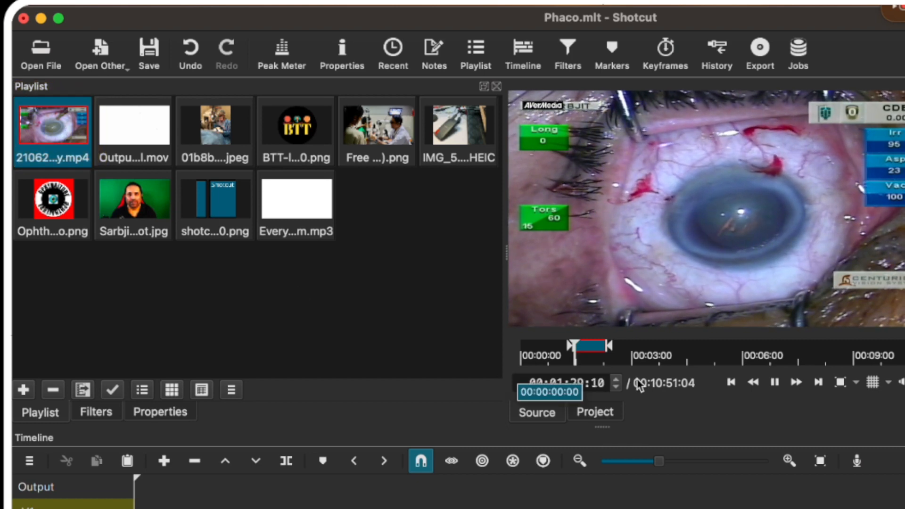
left_click_drag(610, 348, 699, 347)
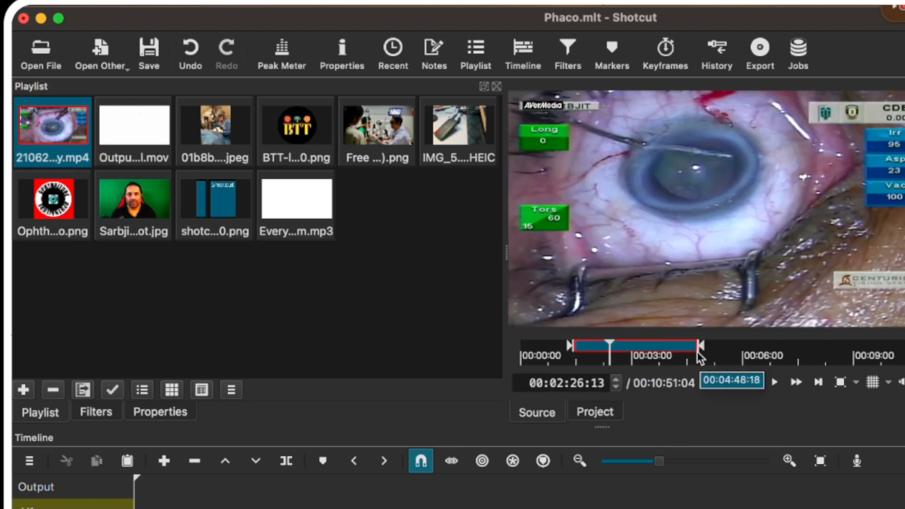
left_click_drag(570, 351, 524, 344)
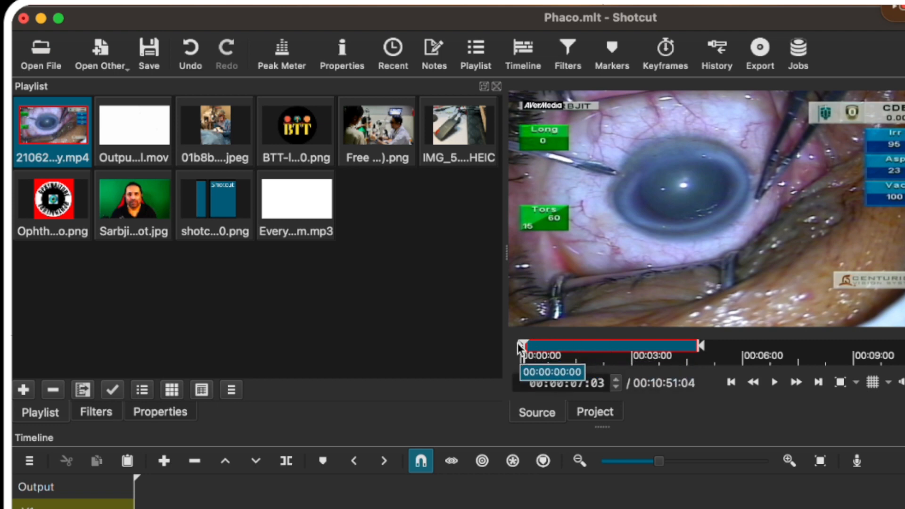
key("i")
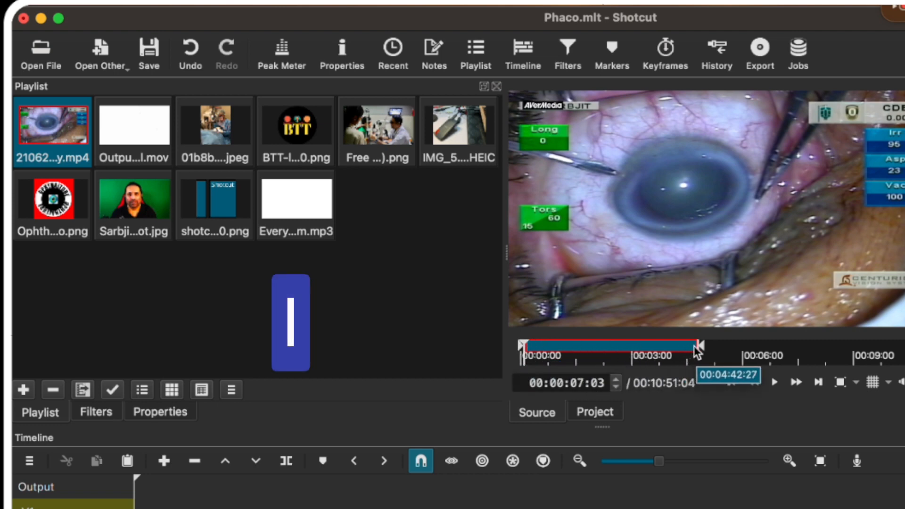
left_click_drag(702, 351, 540, 346)
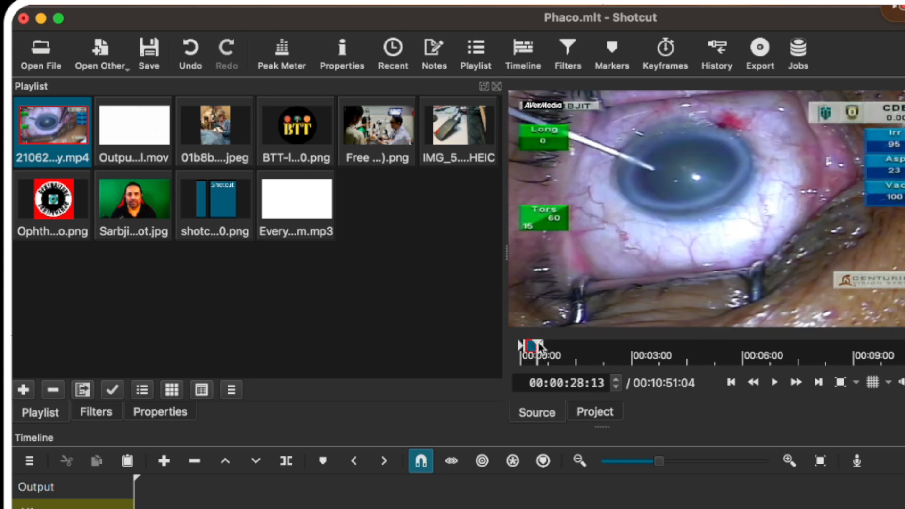
key("o")
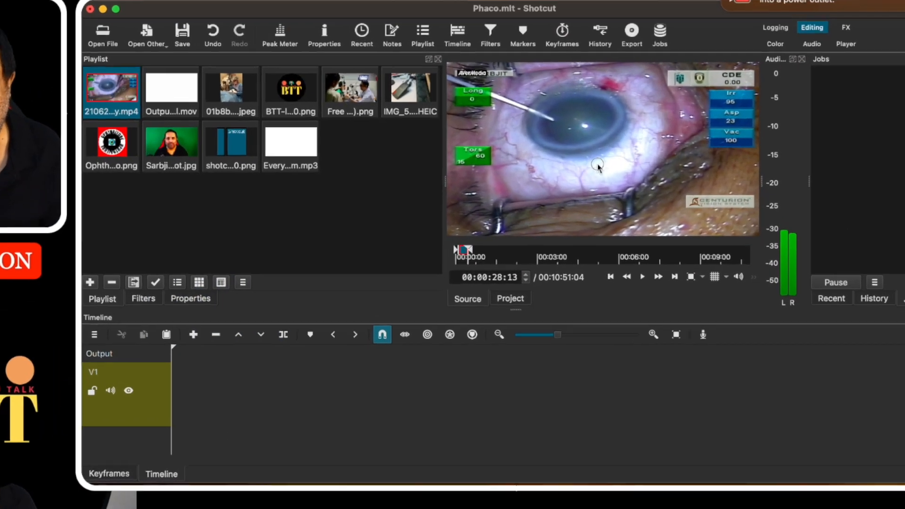
left_click_drag(594, 193, 590, 202)
left_click_drag(593, 159, 121, 403)
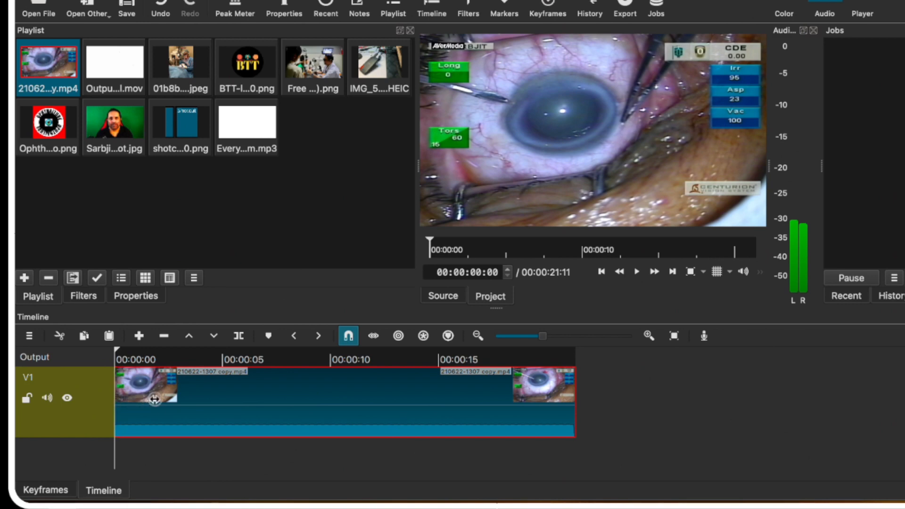
Trim the V1 surgery clip's end to 00:00:15:27 so the project totals 00:00:17:23.
left_click_drag(163, 399, 196, 398)
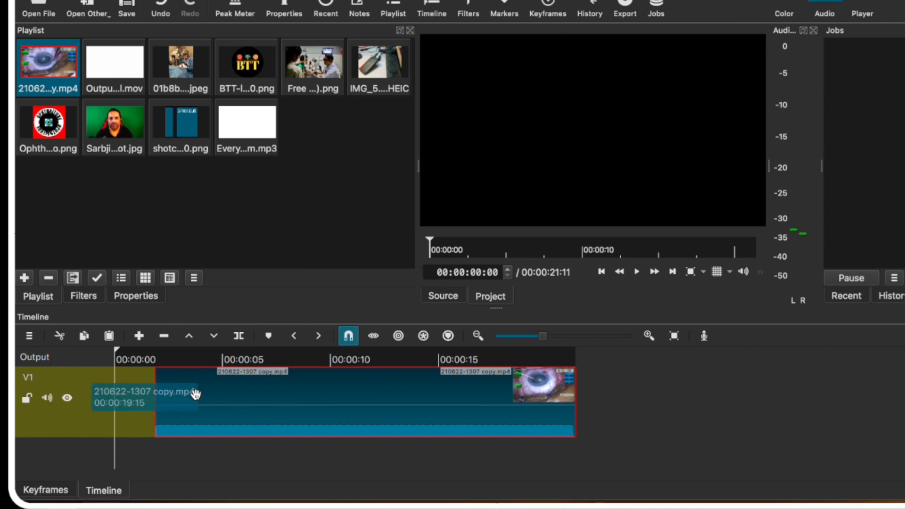
left_click(115, 350)
left_click_drag(116, 350, 170, 355)
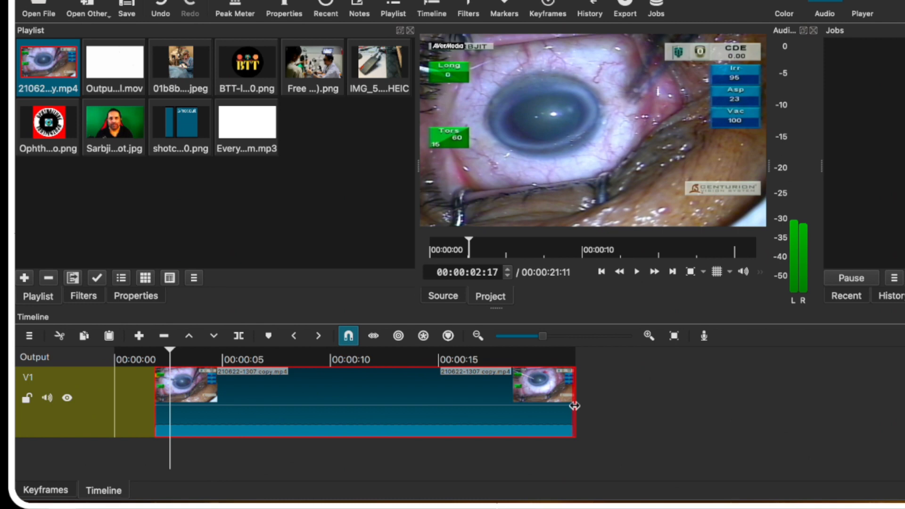
left_click_drag(574, 406, 490, 406)
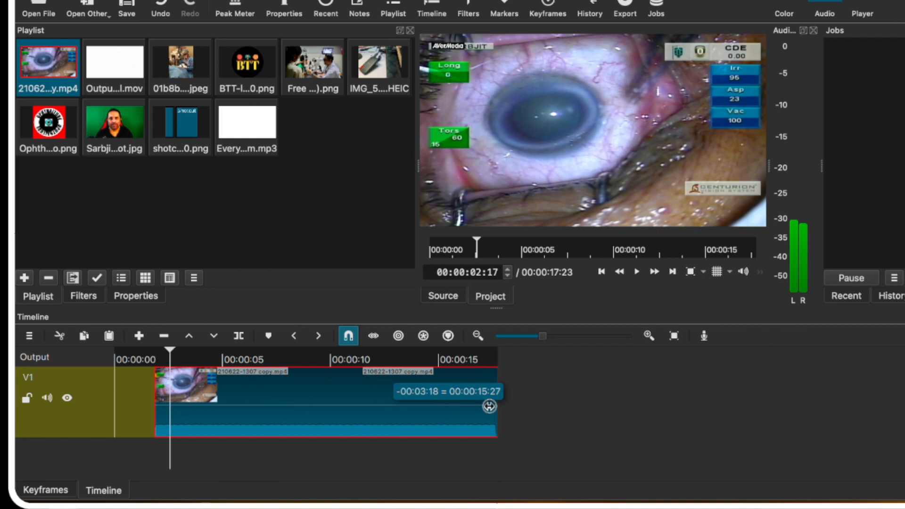
left_click_drag(489, 406, 490, 406)
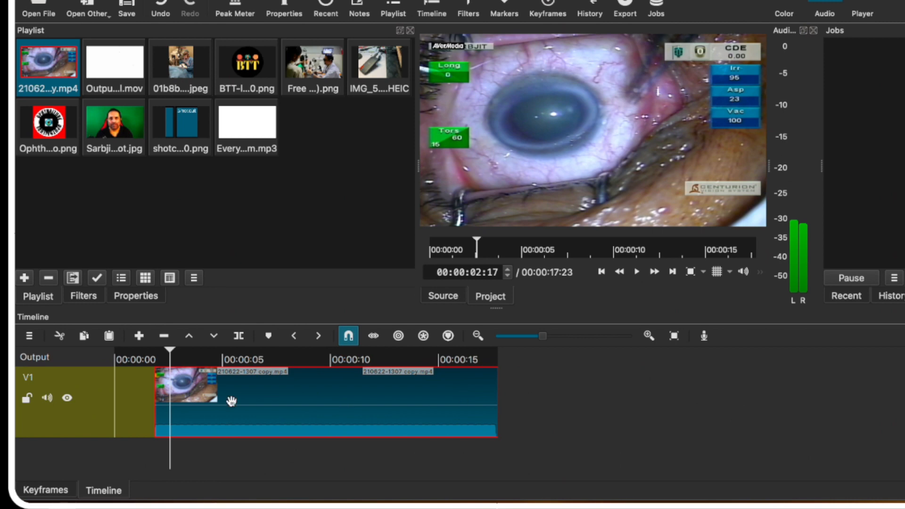
left_click(170, 350)
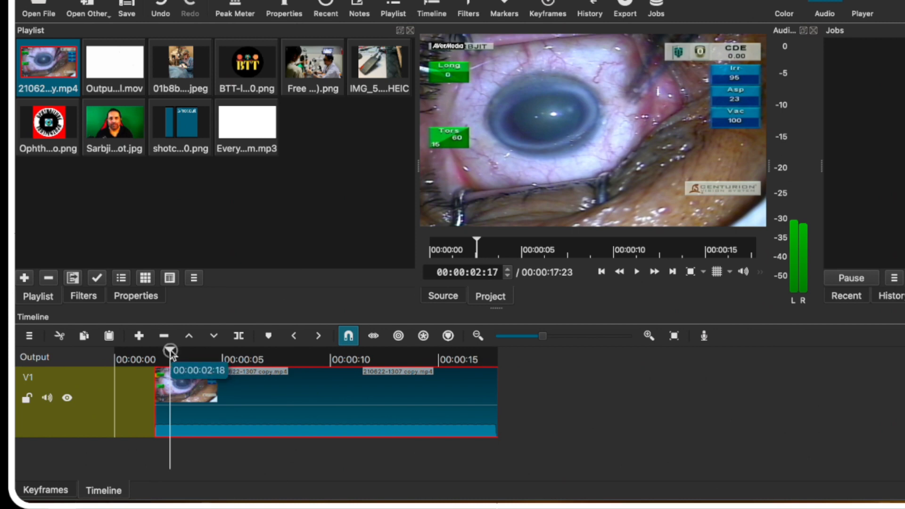
left_click_drag(170, 353, 279, 352)
Split the V1 surgery clip at about 7 and 10 seconds and select the 00:00:03:05 middle piece.
left_click(295, 353)
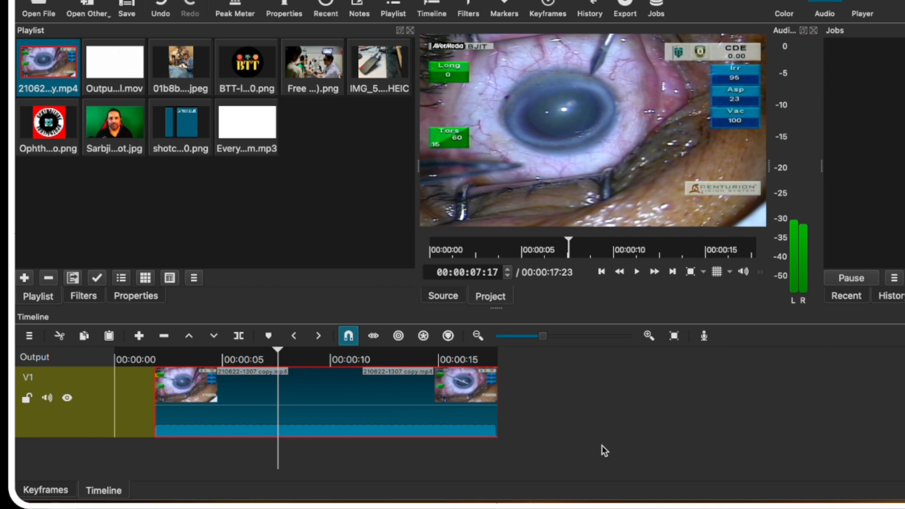
key("s")
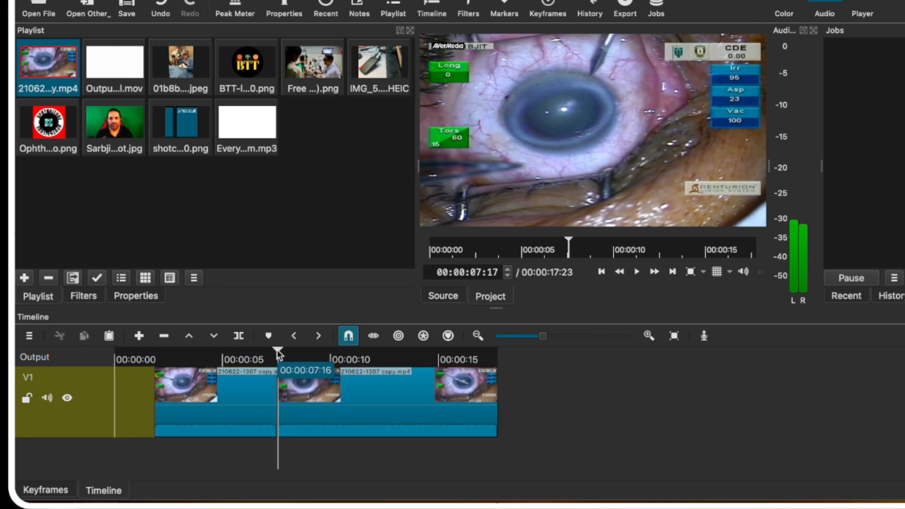
left_click_drag(279, 351, 348, 360)
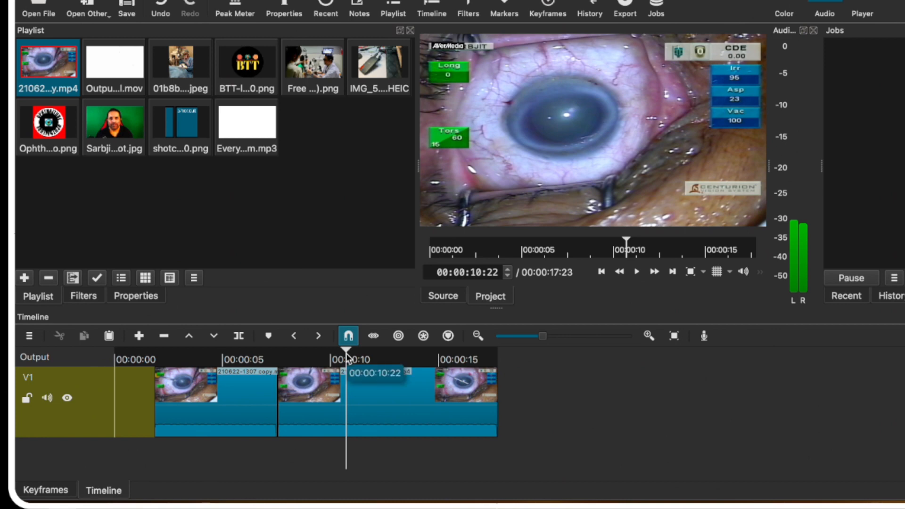
left_click(243, 339)
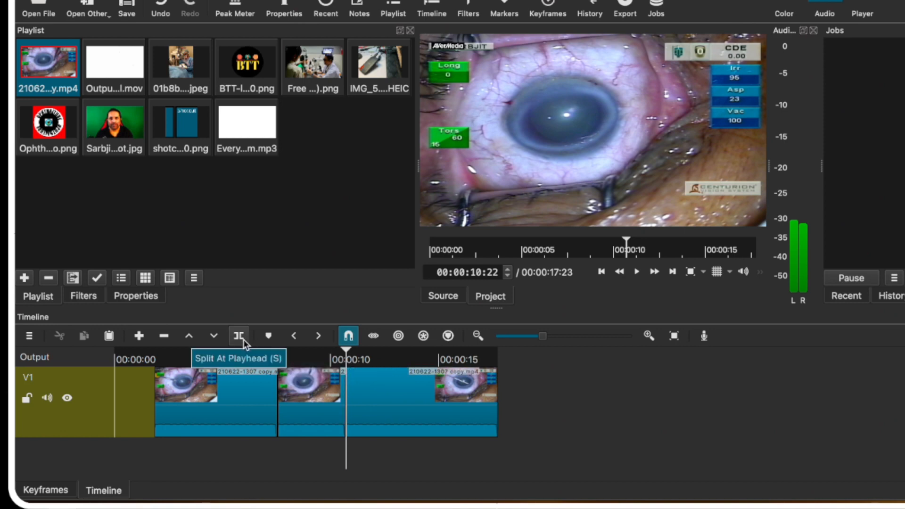
left_click(330, 388)
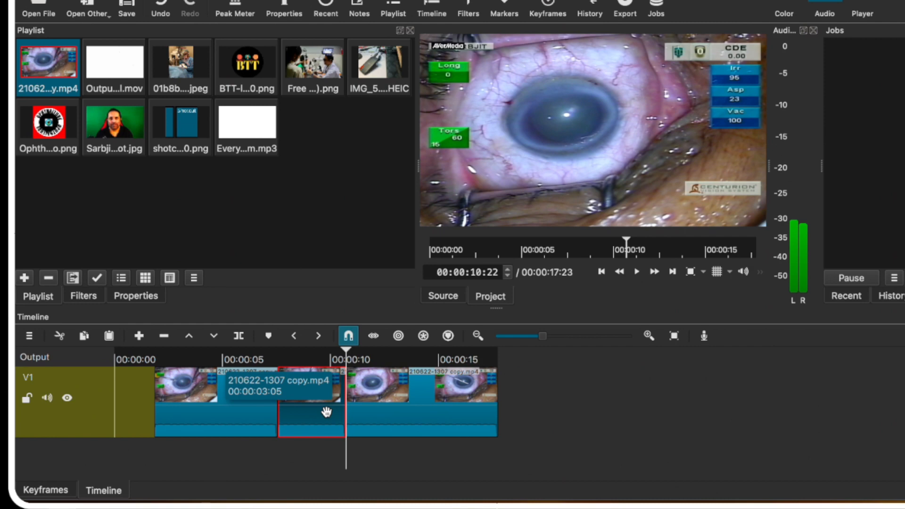
Delete the middle piece, try sliding the later clip into the gap, then undo those edits.
key("BackSpace")
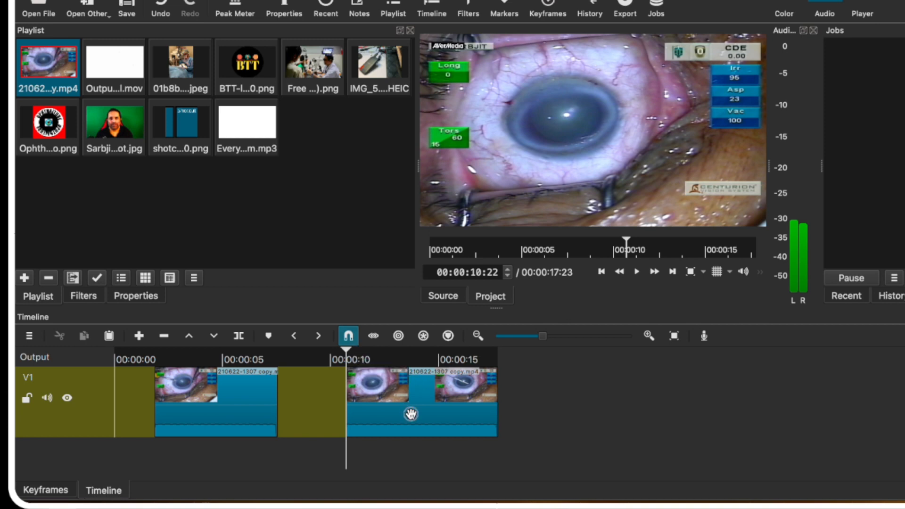
left_click_drag(411, 414, 351, 413)
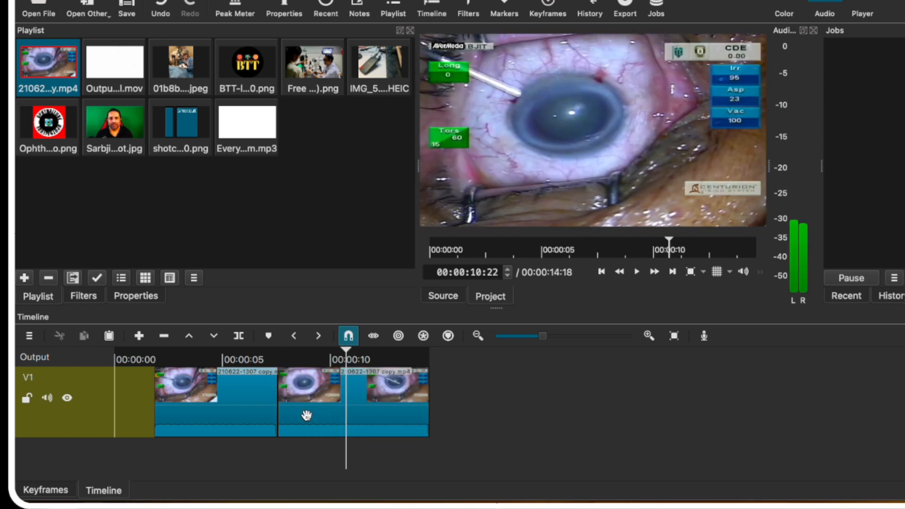
left_click(353, 338)
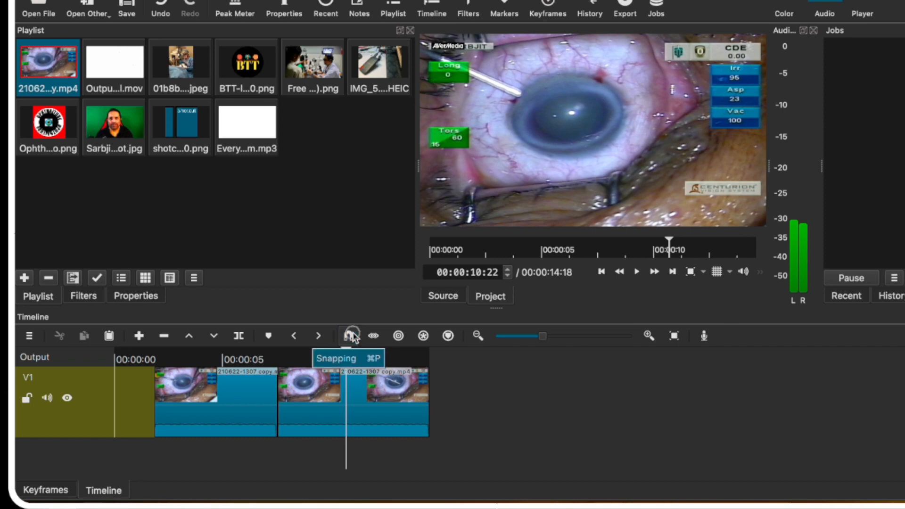
left_click(353, 338)
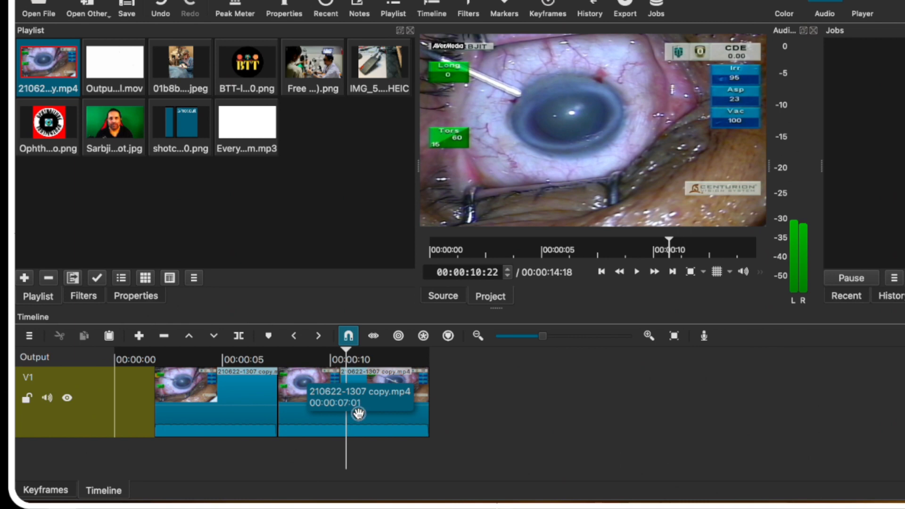
left_click(349, 412)
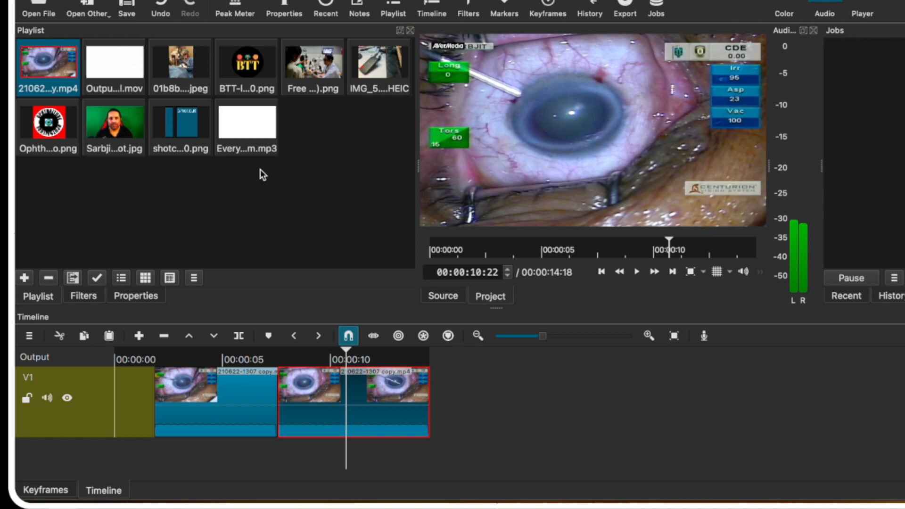
left_click(160, 12)
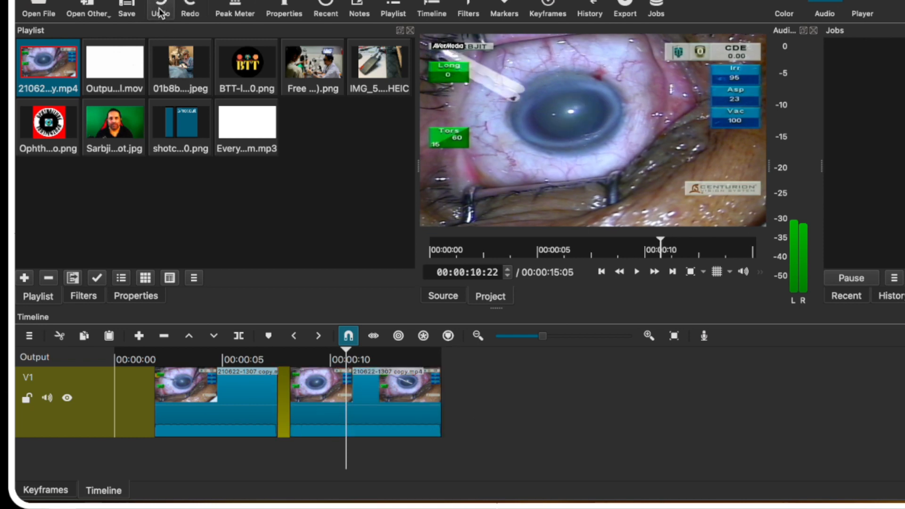
left_click(161, 11)
left_click(160, 11)
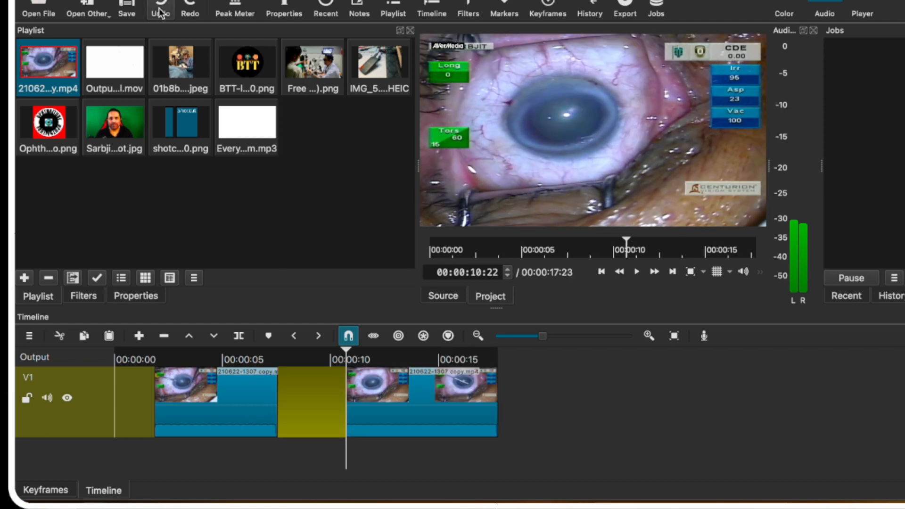
Remove the gap from its context menu, undo it, then delete the restored middle piece.
right_click(313, 386)
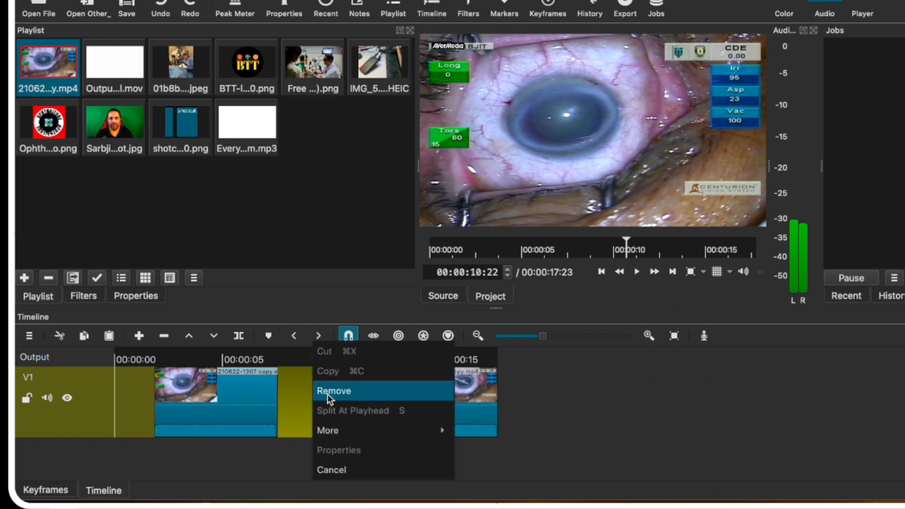
left_click(327, 394)
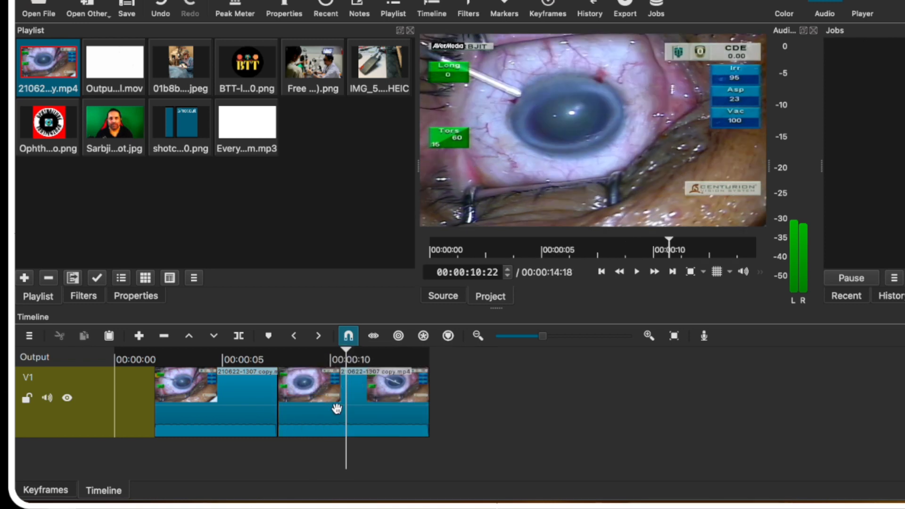
key("ctrl+z")
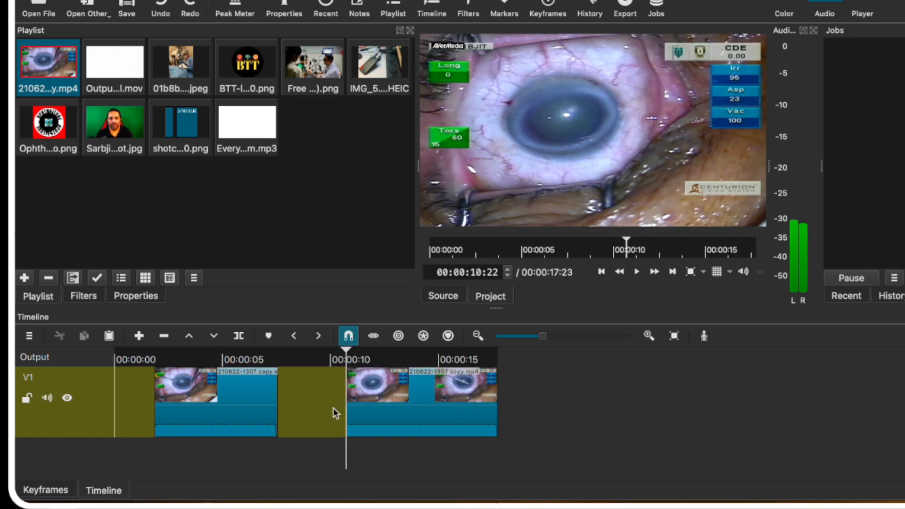
key("ctrl+z")
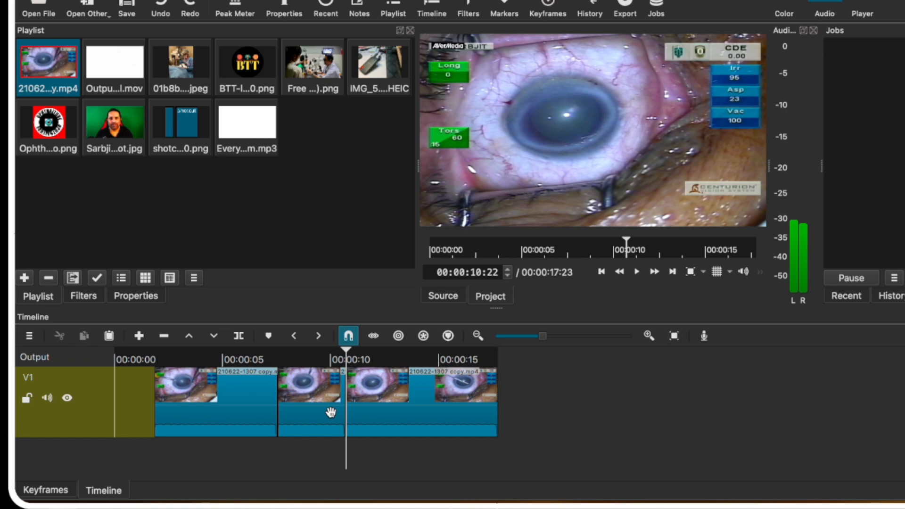
left_click(330, 412)
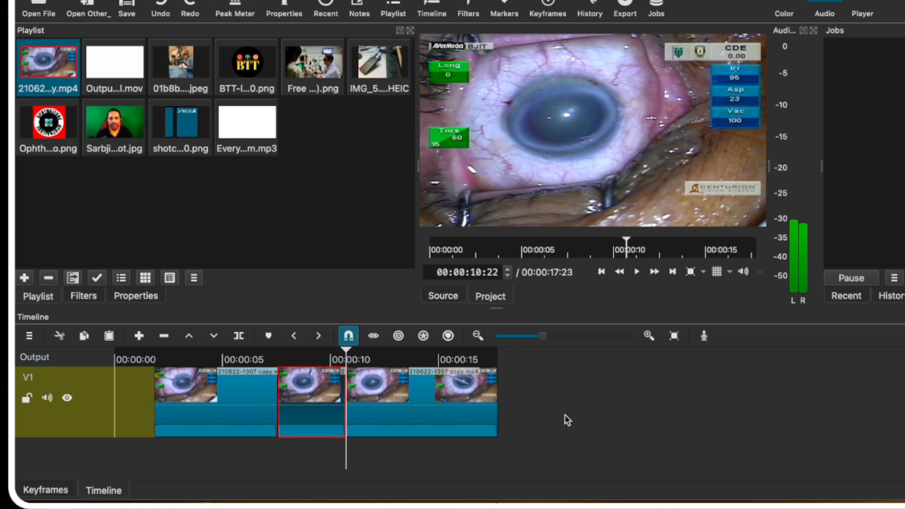
key("Delete")
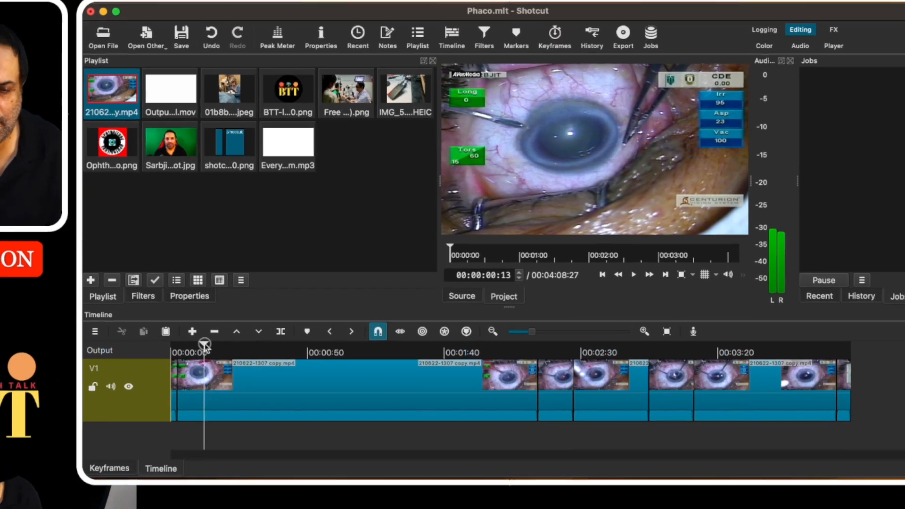
Set the long second surgery clip's speed to 3 in Properties, shortening it to 00:00:44:01.
left_click_drag(204, 345, 231, 347)
left_click(275, 387)
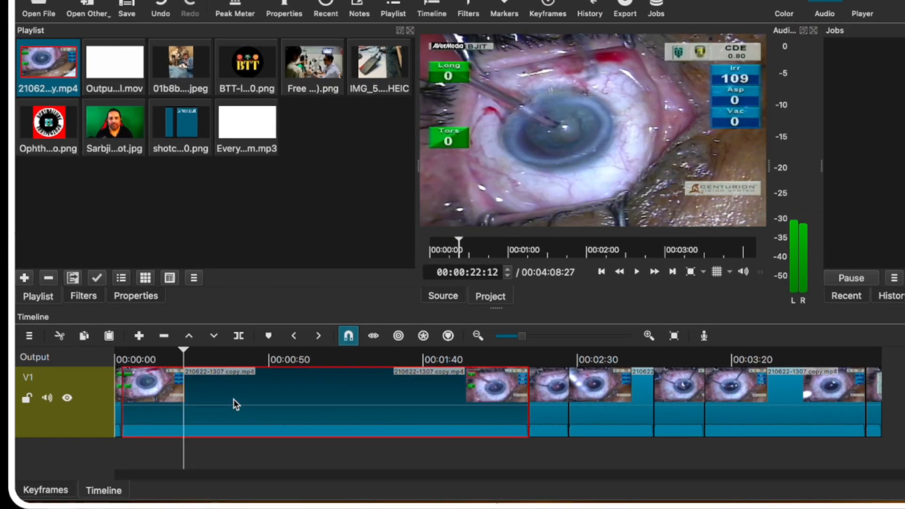
key("space")
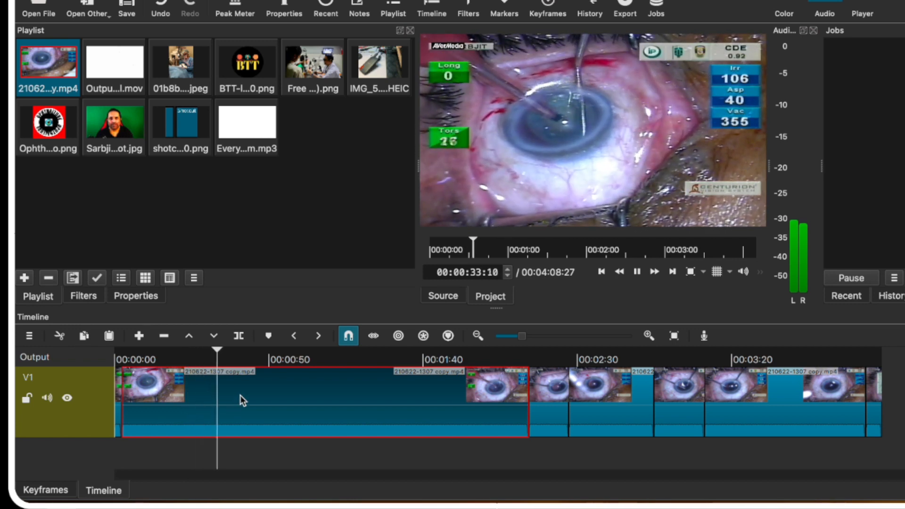
left_click(145, 295)
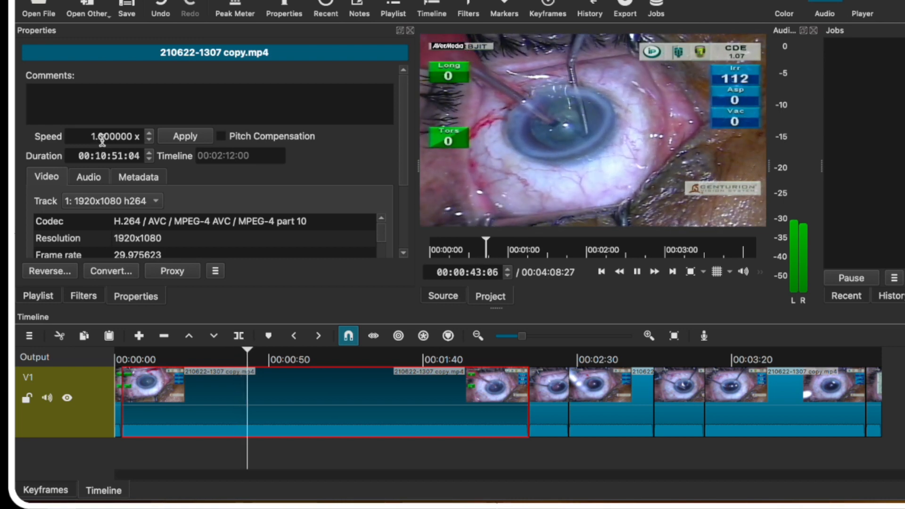
key("space")
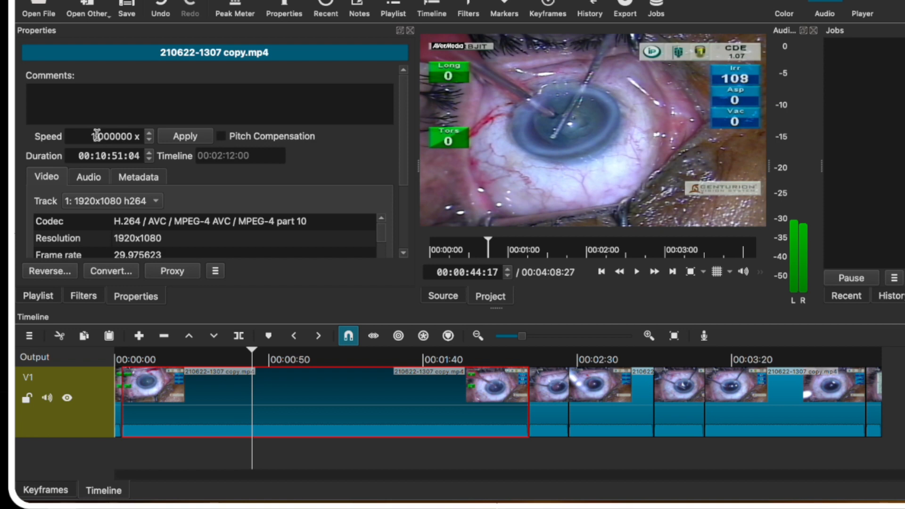
left_click(95, 136)
key("BackSpace")
left_click(185, 137)
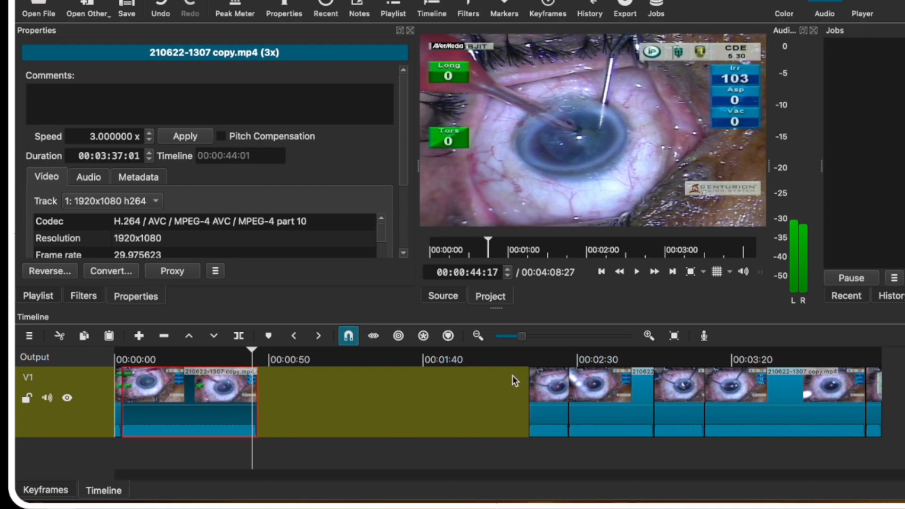
left_click(557, 415)
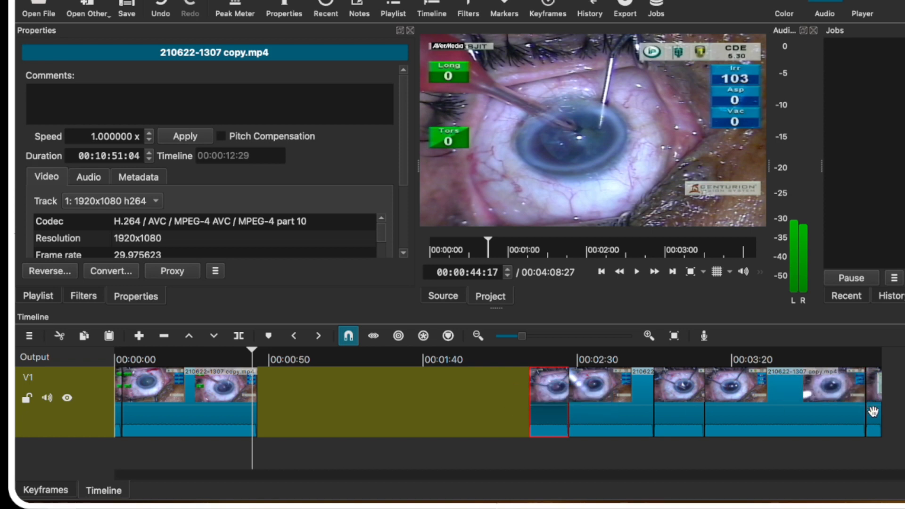
Select all clips after the gap and slide them left, cutting the project to 00:02:40:20.
left_click(872, 410, "shift")
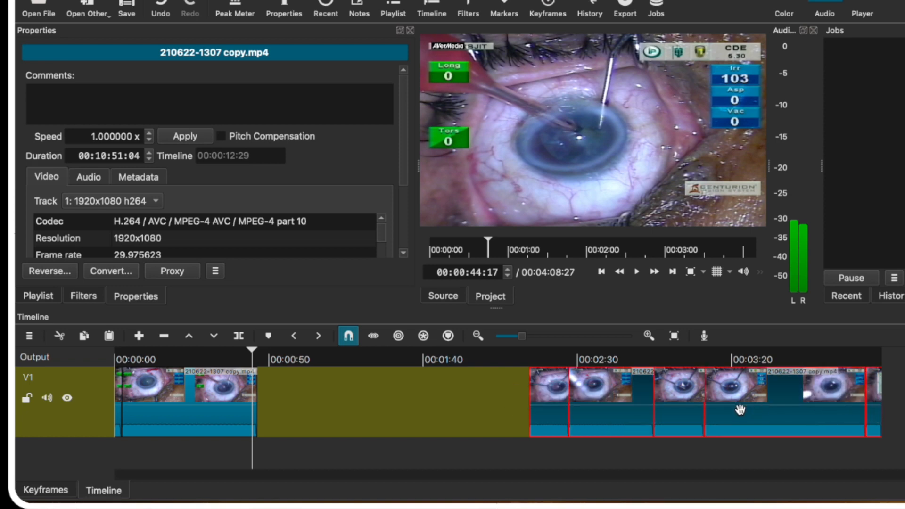
left_click_drag(635, 414, 353, 409)
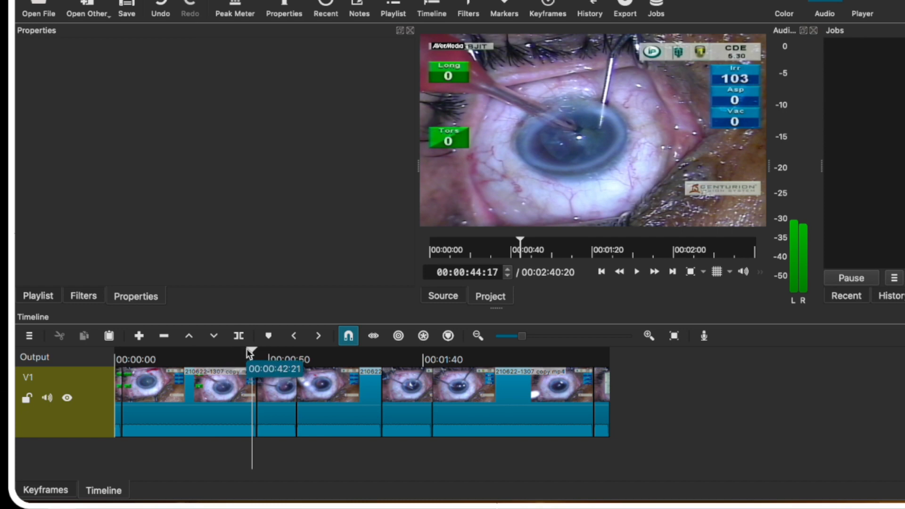
left_click_drag(250, 352, 121, 355)
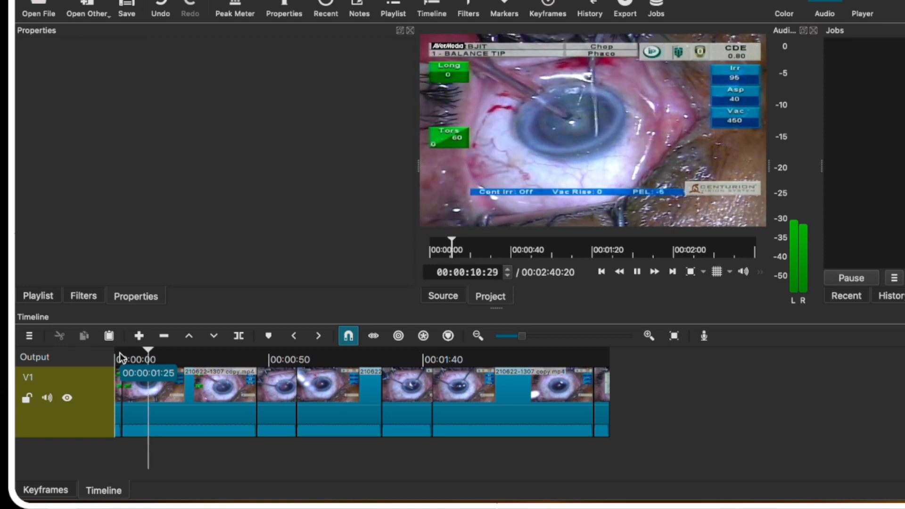
Overlap the next V1 clip onto the sped-up clip to create a crossfade near 00:00:44, then preview it.
left_click(279, 392)
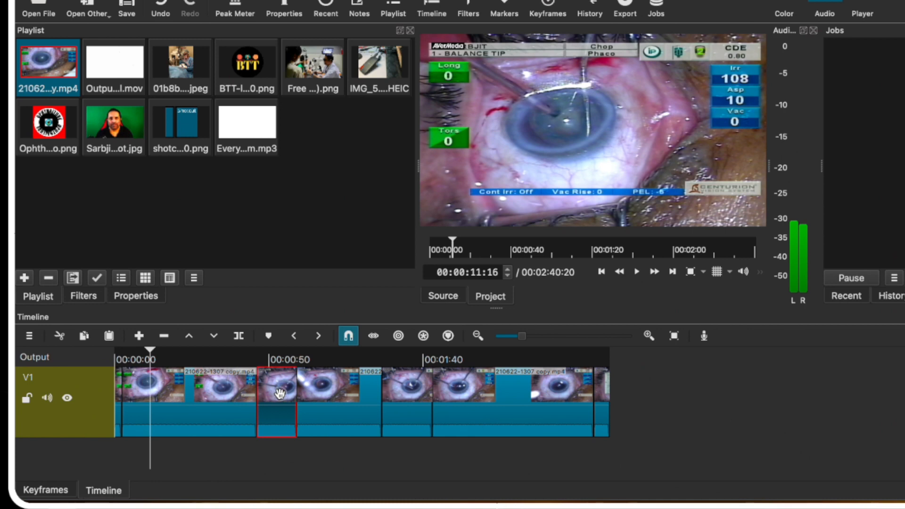
left_click_drag(280, 393, 263, 392)
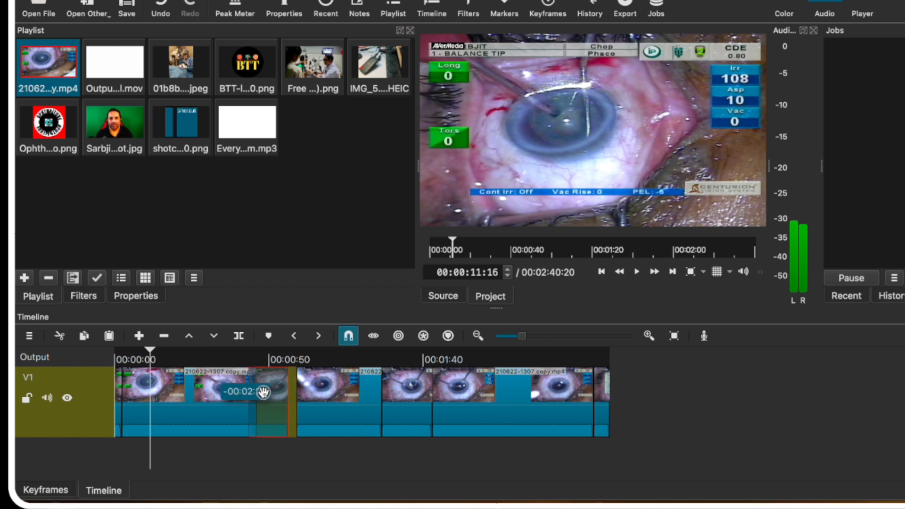
left_click_drag(264, 392, 262, 392)
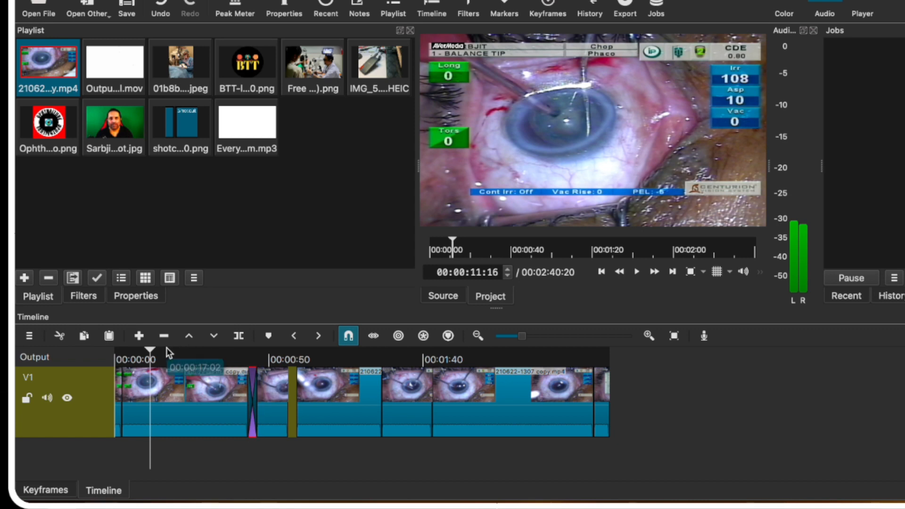
left_click_drag(146, 351, 242, 357)
key("space")
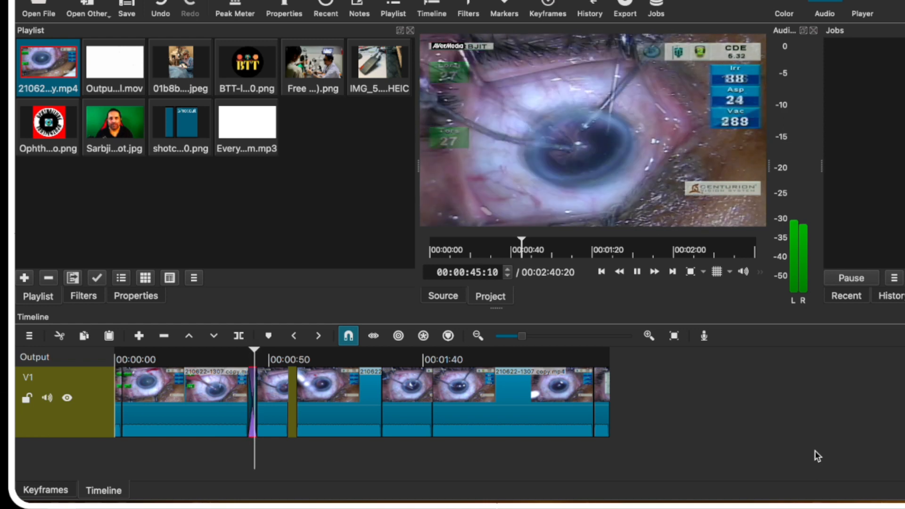
key("space")
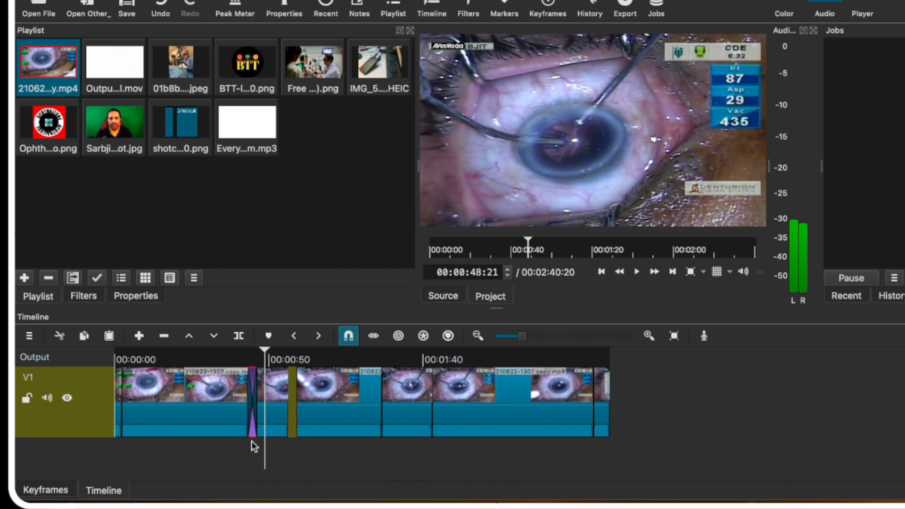
Replace the Dissolve between the first two clips with Bar Horizontal in Properties, then scrub past it.
right_click(253, 401)
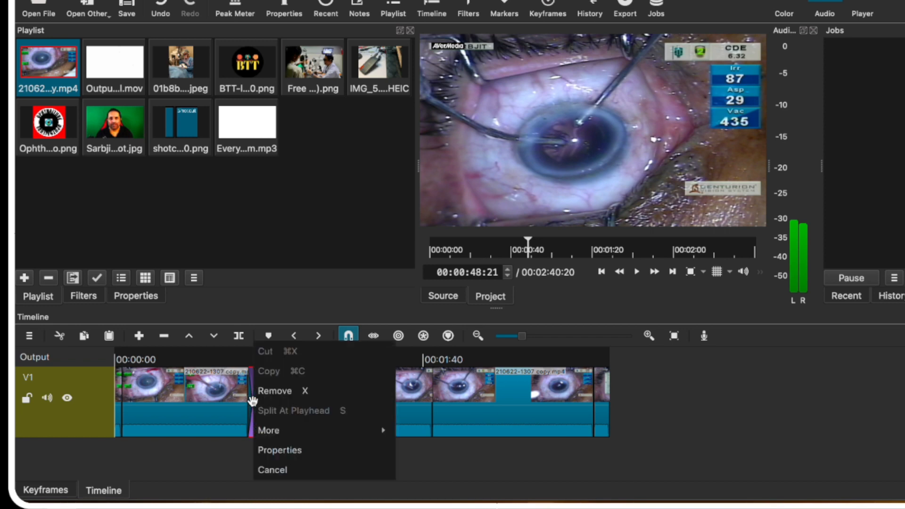
left_click(289, 450)
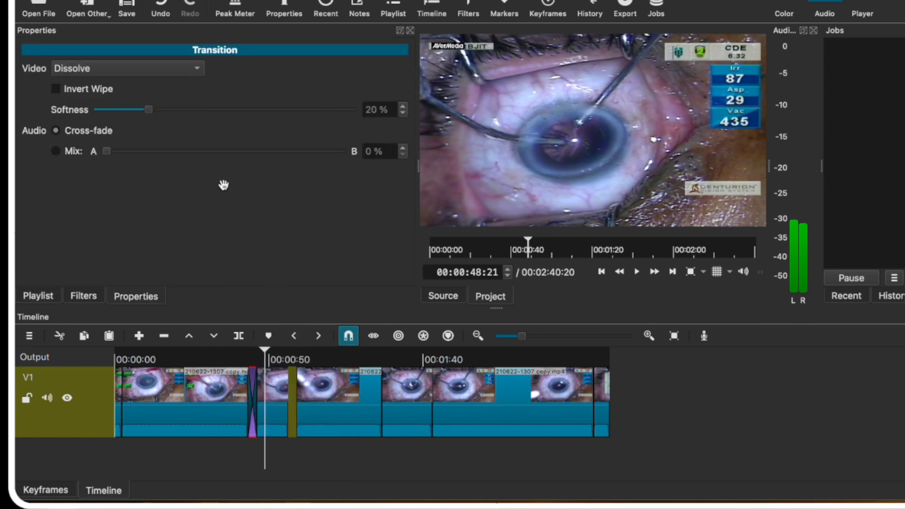
left_click(199, 68)
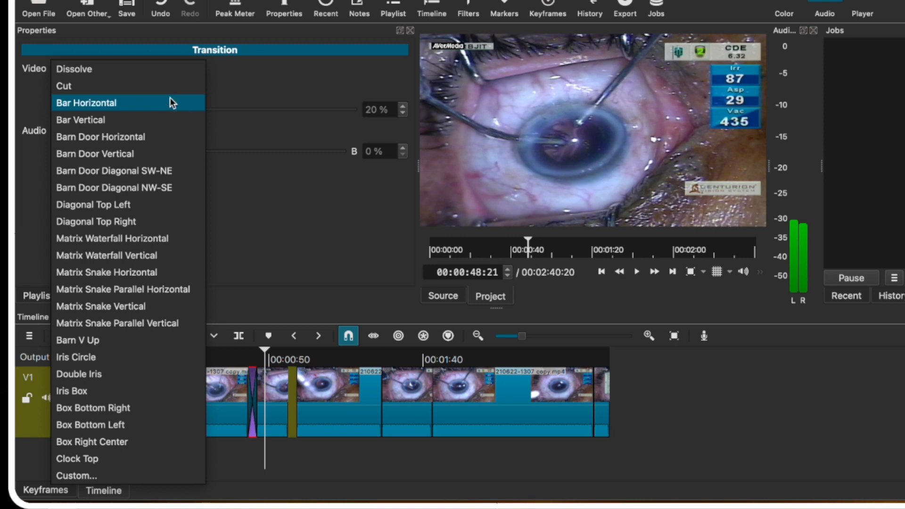
left_click(172, 103)
left_click(271, 350)
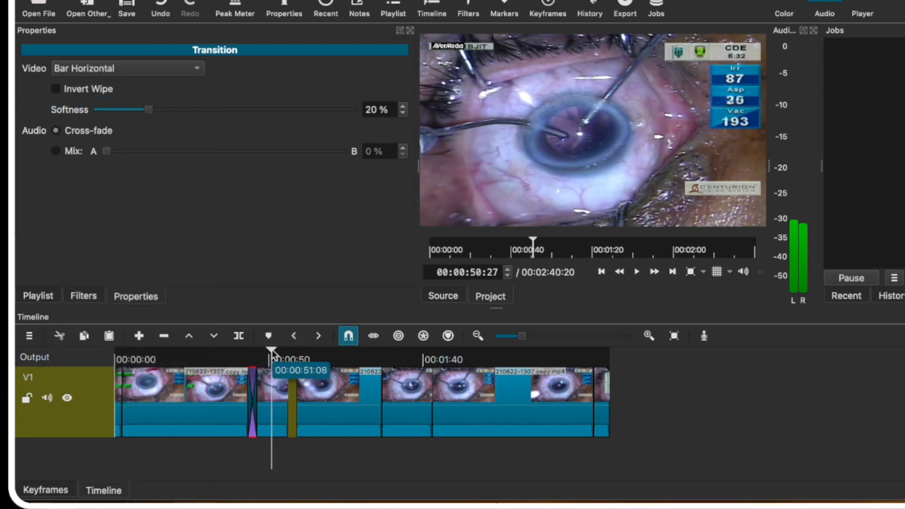
left_click_drag(270, 350, 236, 352)
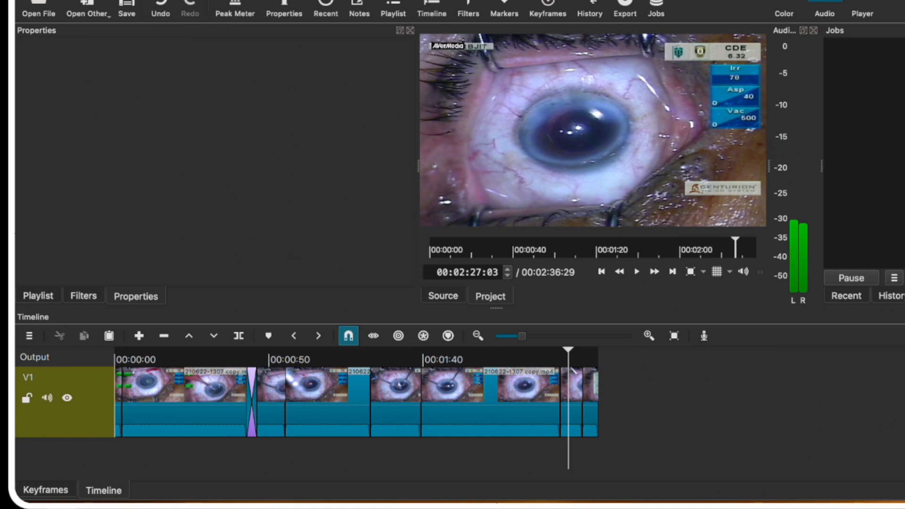
left_click(571, 397)
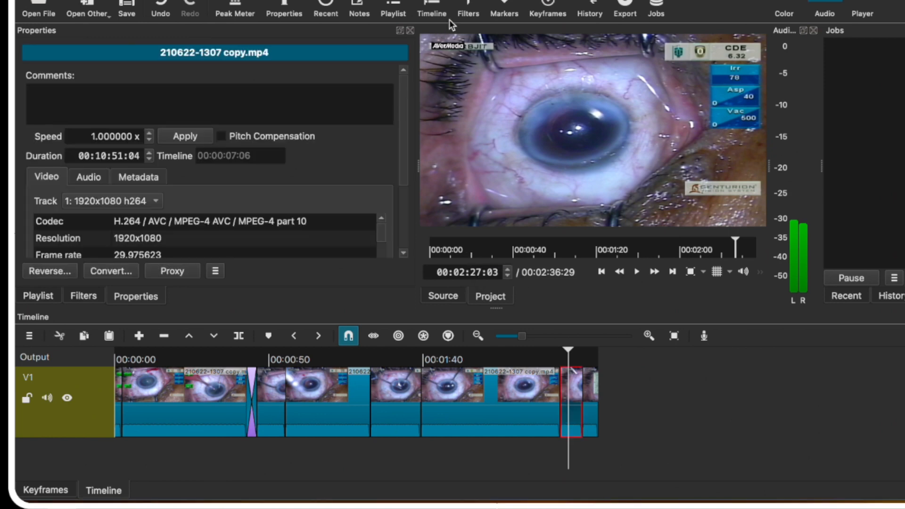
left_click(470, 3)
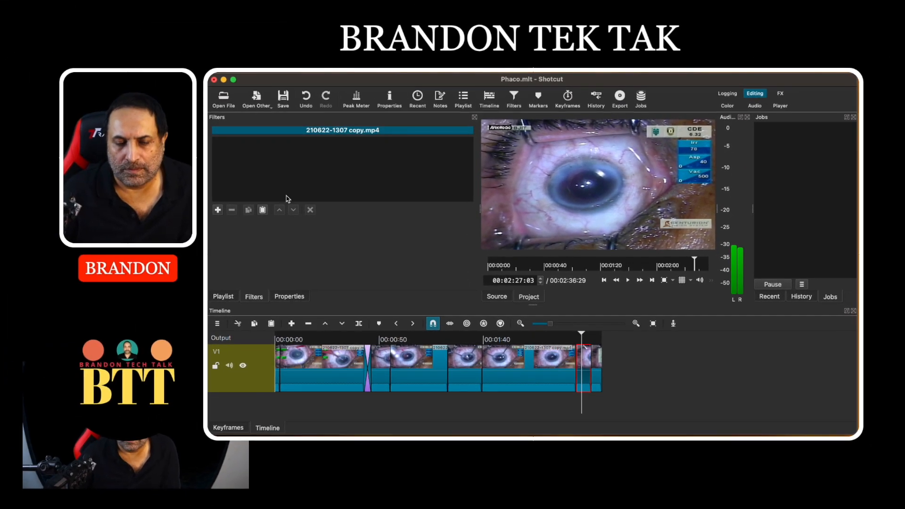
left_click(218, 211)
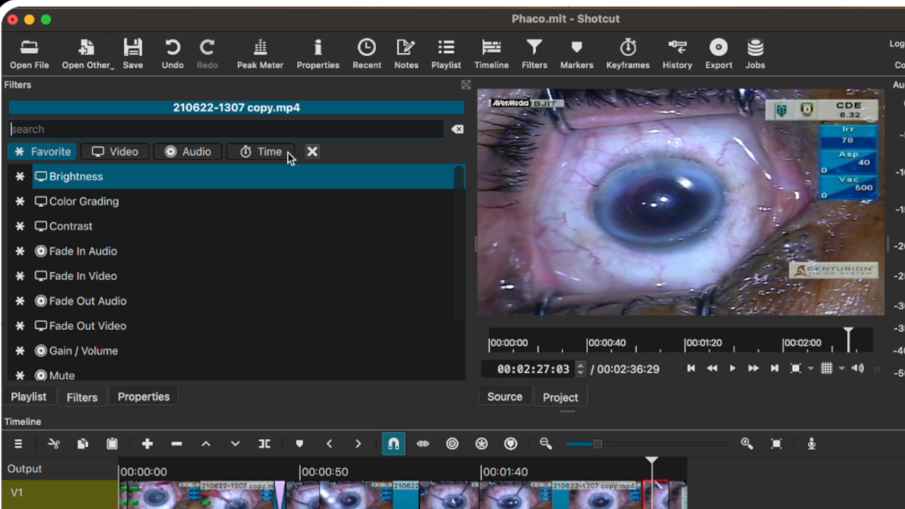
Add the Size, Position & Rotate video filter, found by searching 'si'.
left_click(129, 152)
left_click(94, 133)
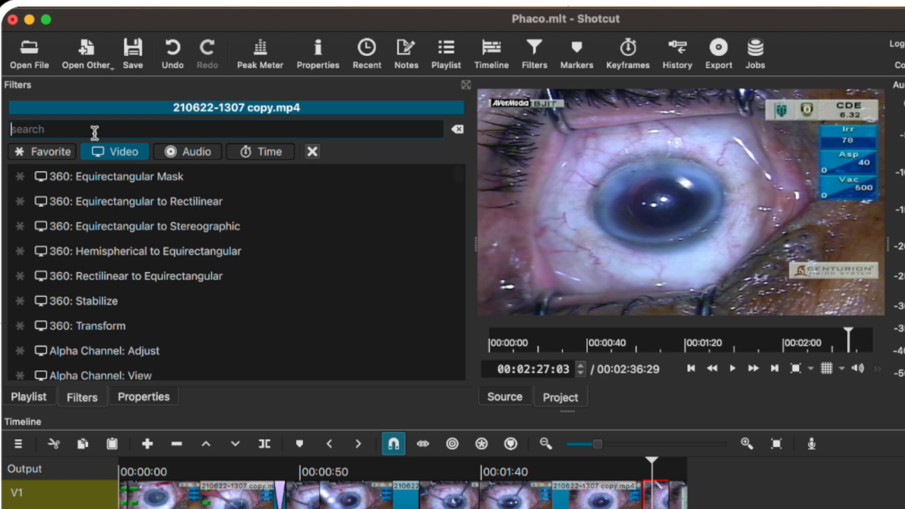
type("size")
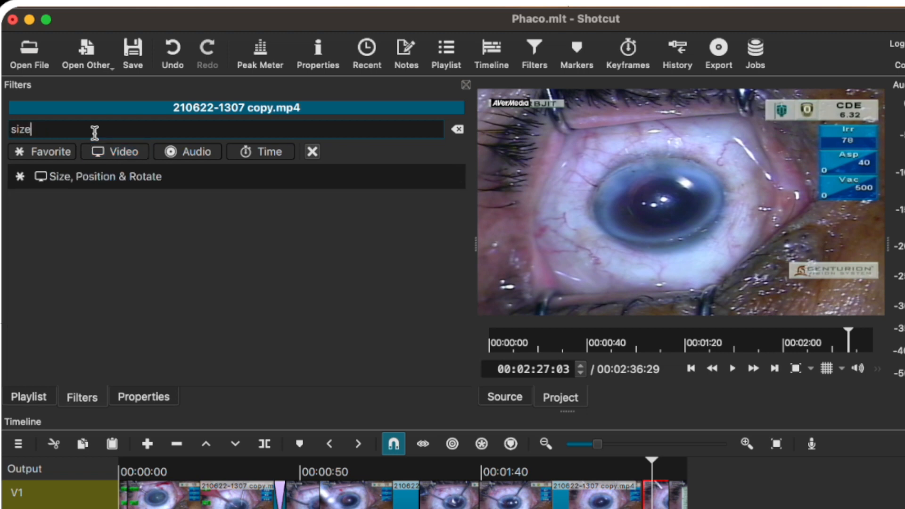
left_click(118, 177)
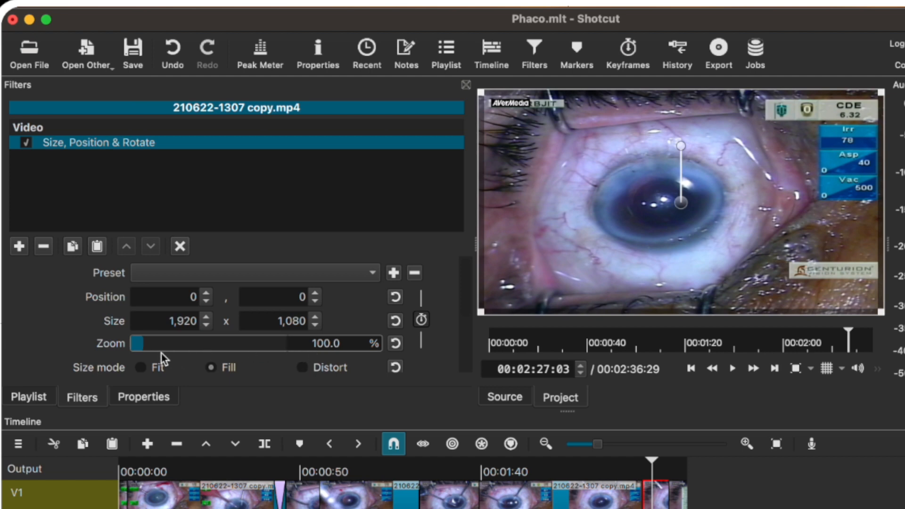
Zoom the clip to about 200%, shift it to centre the pupil, and play to check.
left_click_drag(139, 349, 162, 347)
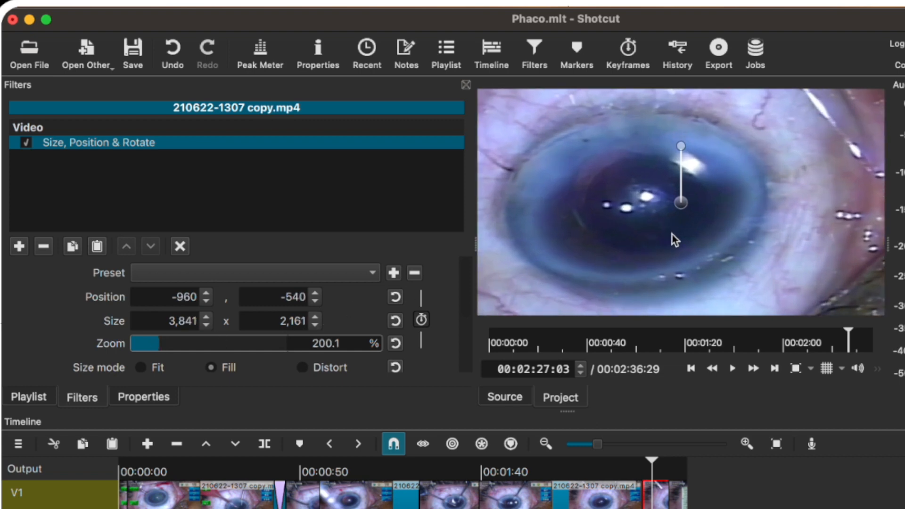
left_click_drag(681, 201, 719, 200)
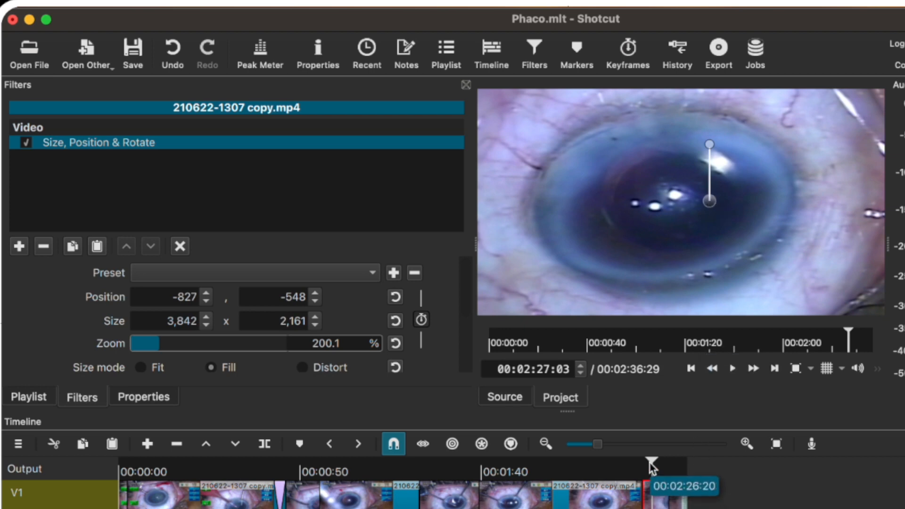
left_click(630, 464)
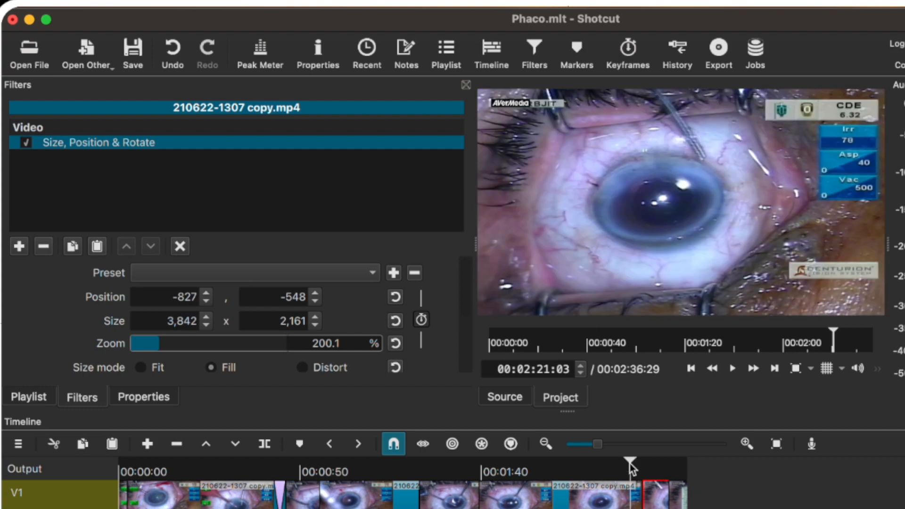
key("space")
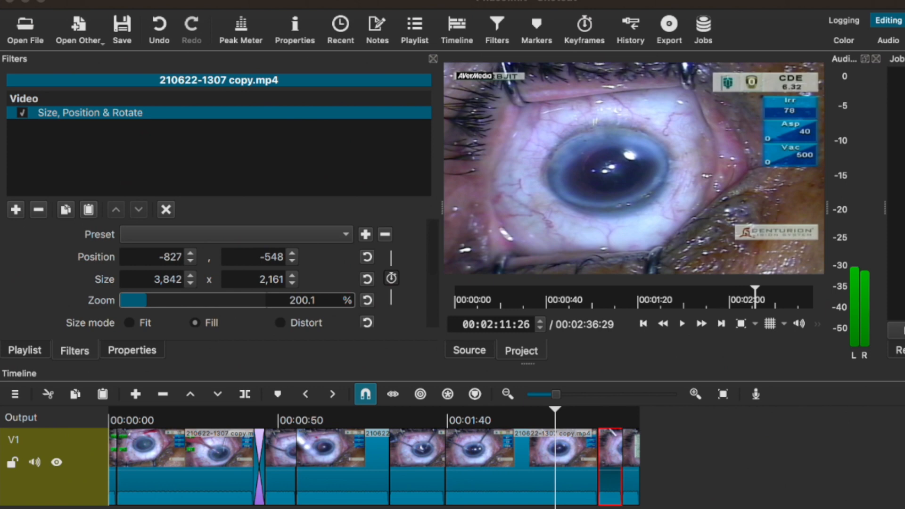
left_click(16, 210)
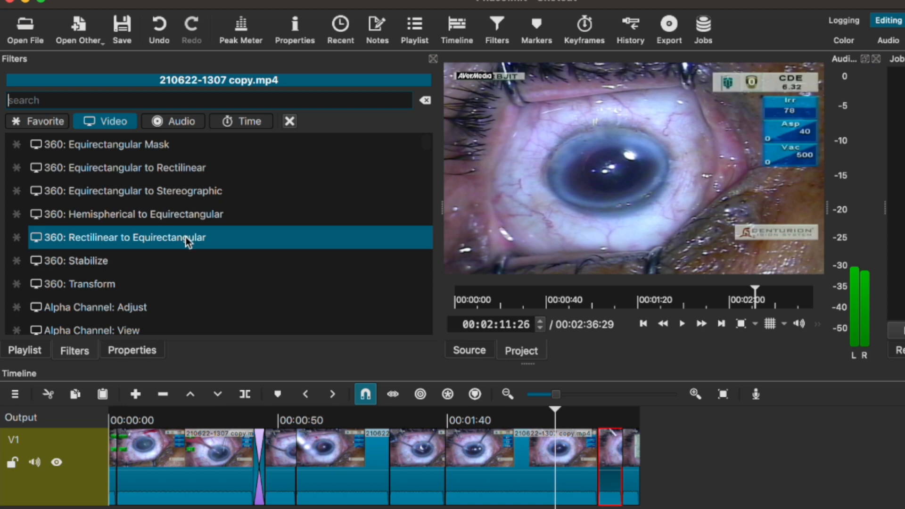
left_click(186, 124)
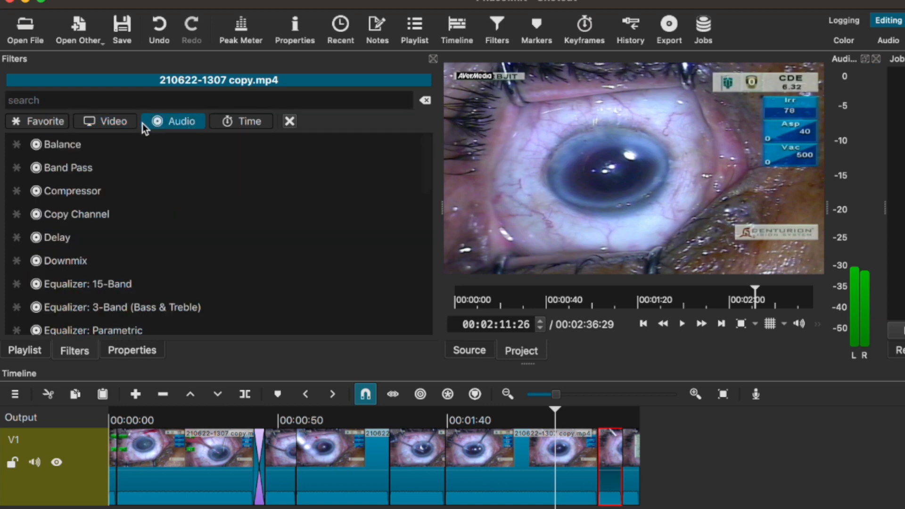
left_click(129, 122)
left_click(47, 120)
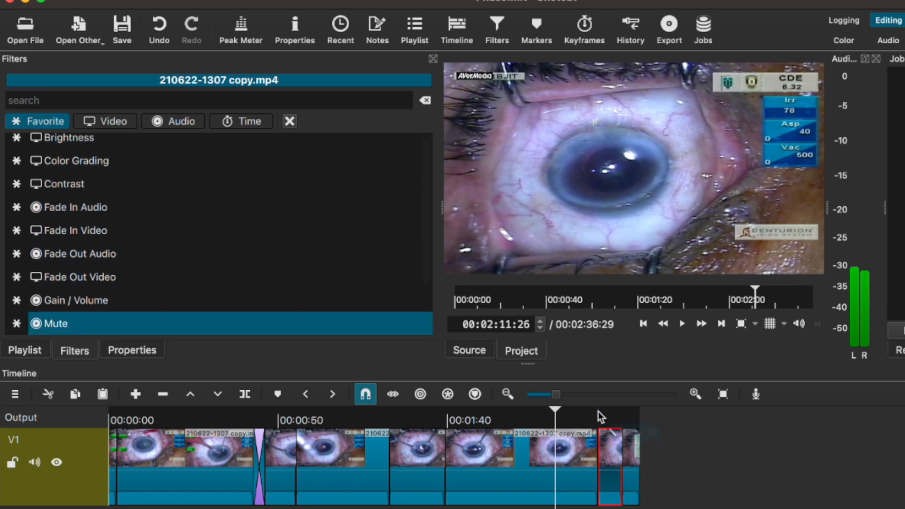
left_click_drag(553, 410, 614, 416)
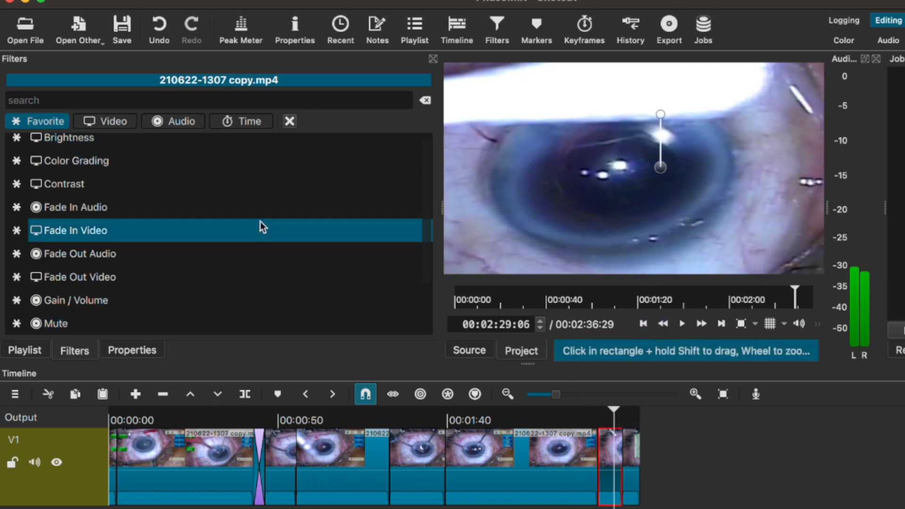
left_click(71, 147)
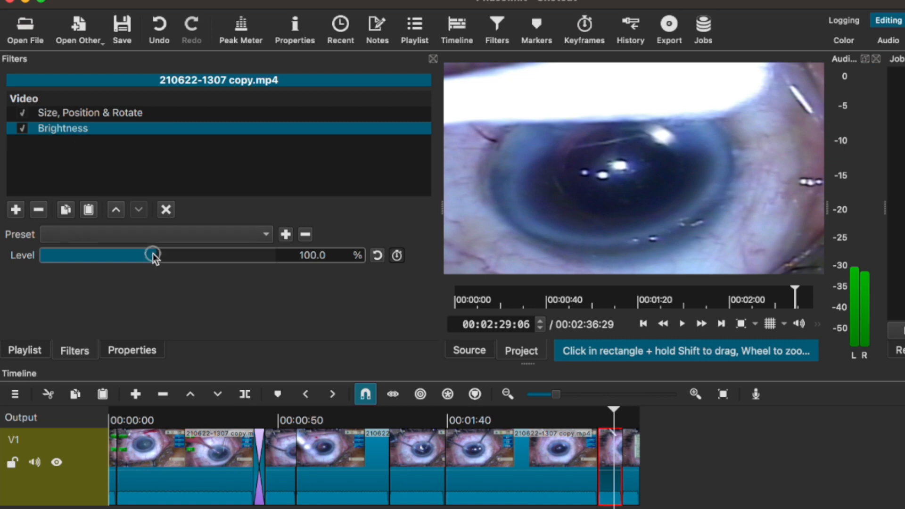
left_click_drag(153, 257, 177, 263)
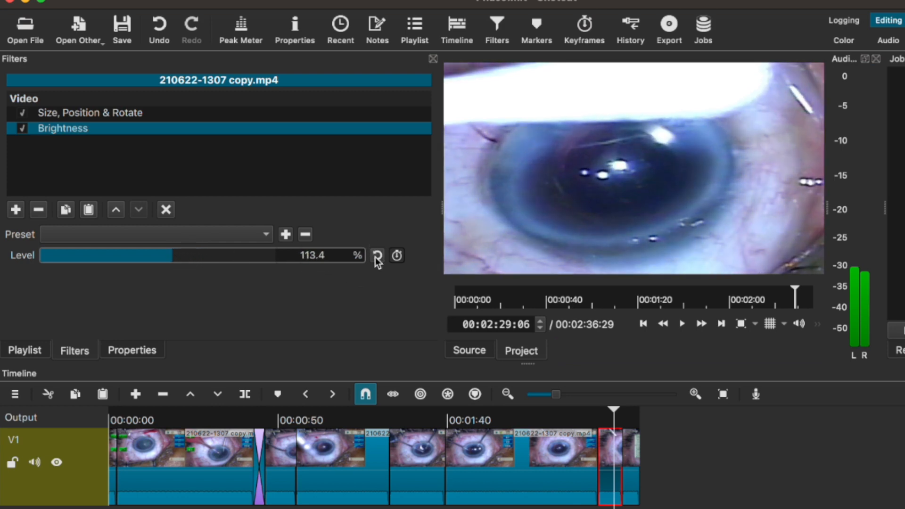
left_click(352, 262)
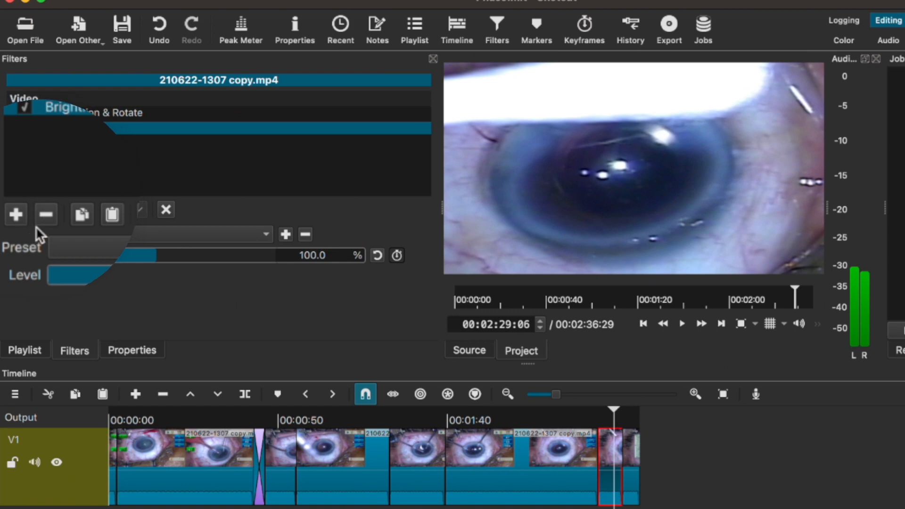
left_click(45, 216)
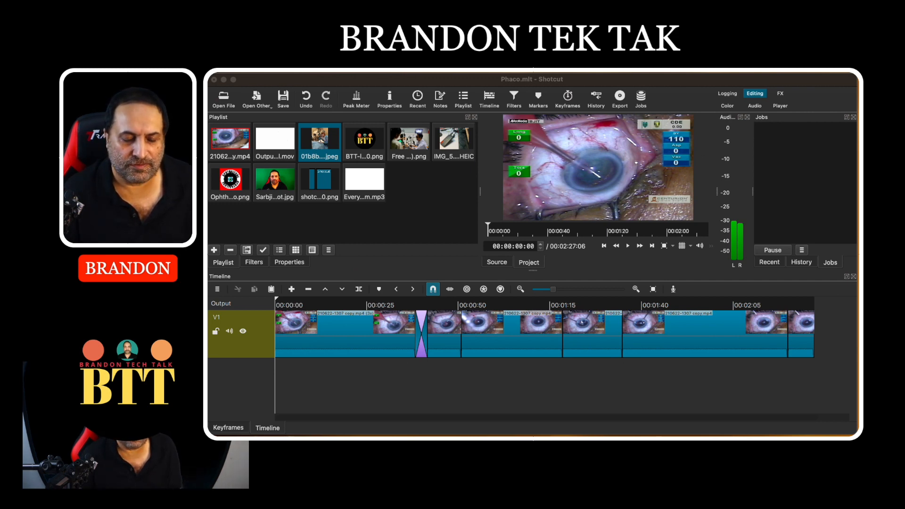
Shift all V1 clips right and drop the 01b8b operating-room jpeg into the gap at the start.
left_click(346, 347)
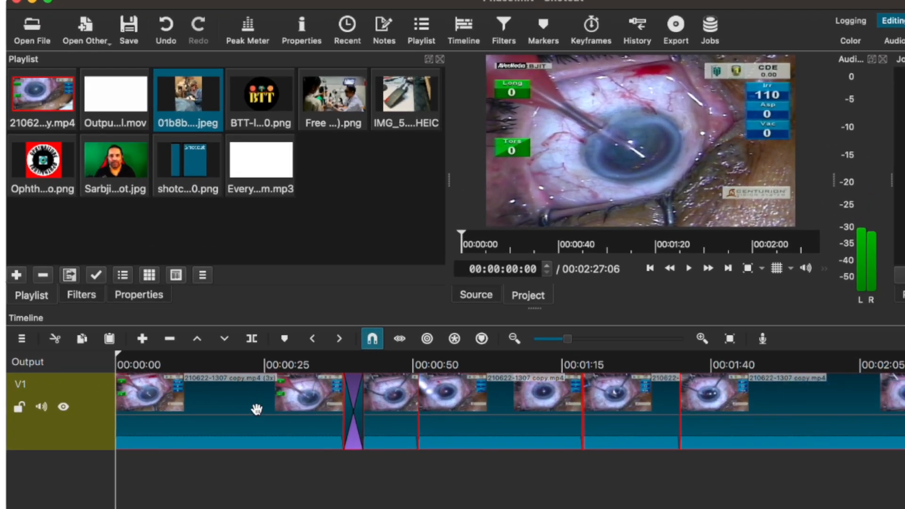
left_click_drag(257, 409, 305, 412)
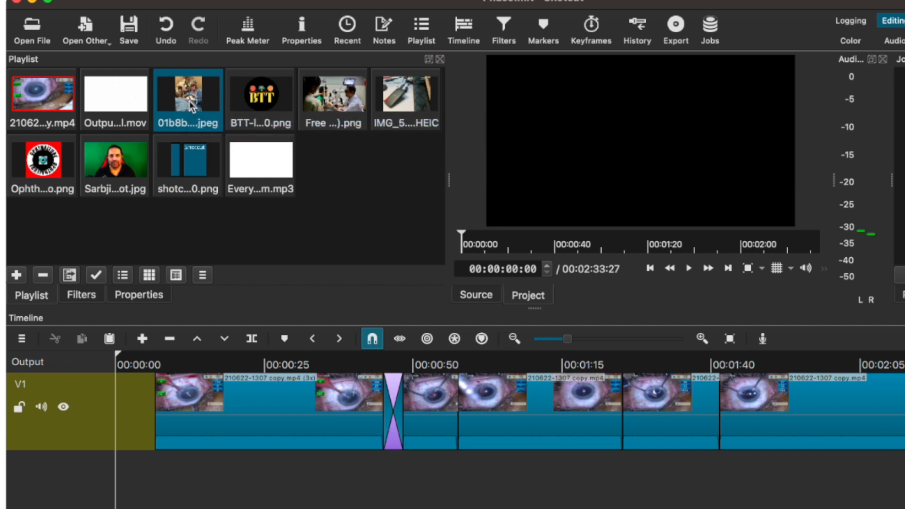
left_click_drag(190, 101, 155, 400)
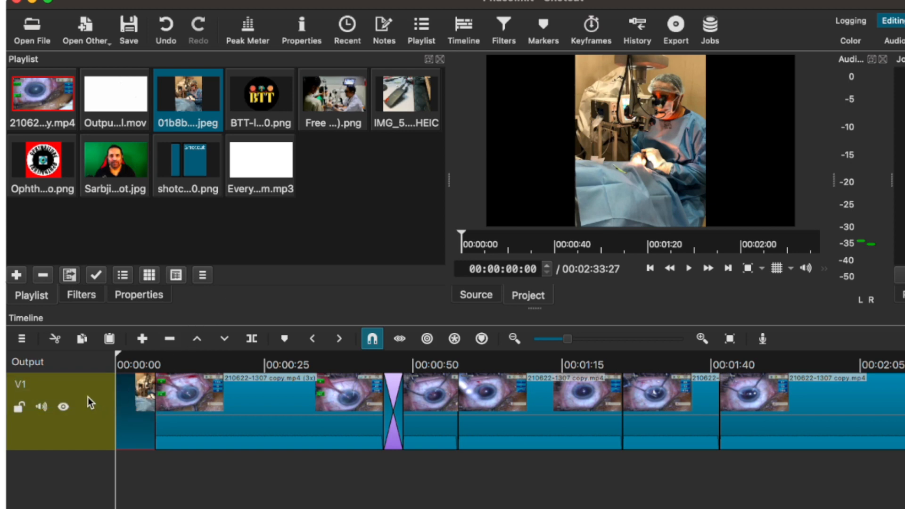
Add a new video track, V2, above V1 using Track Operations.
right_click(86, 398)
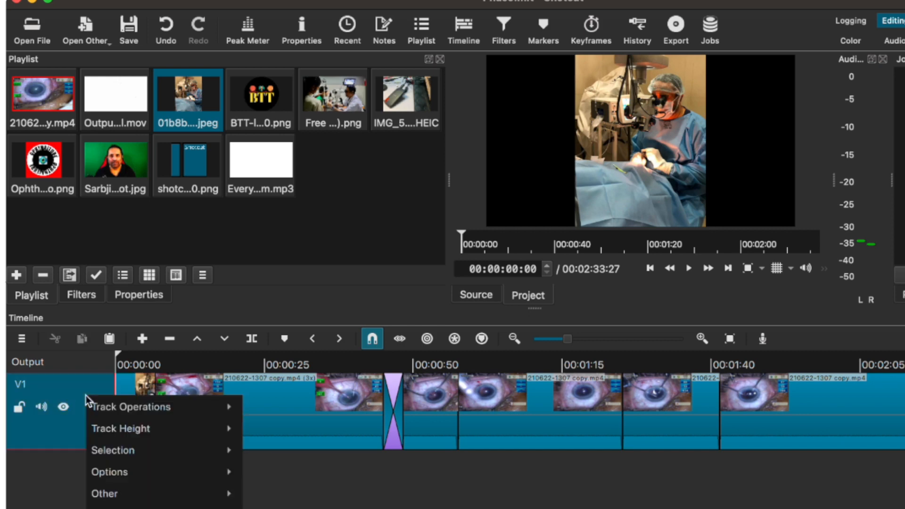
mouse_move(96, 408)
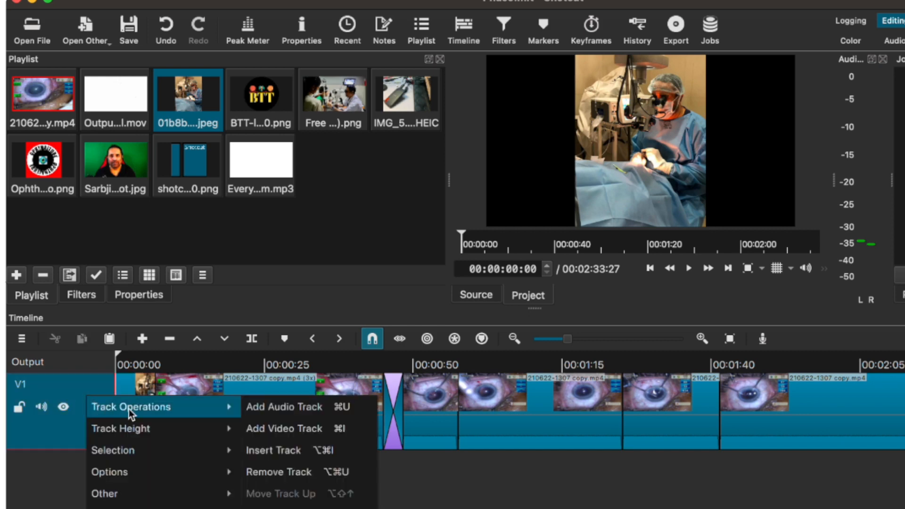
left_click(297, 428)
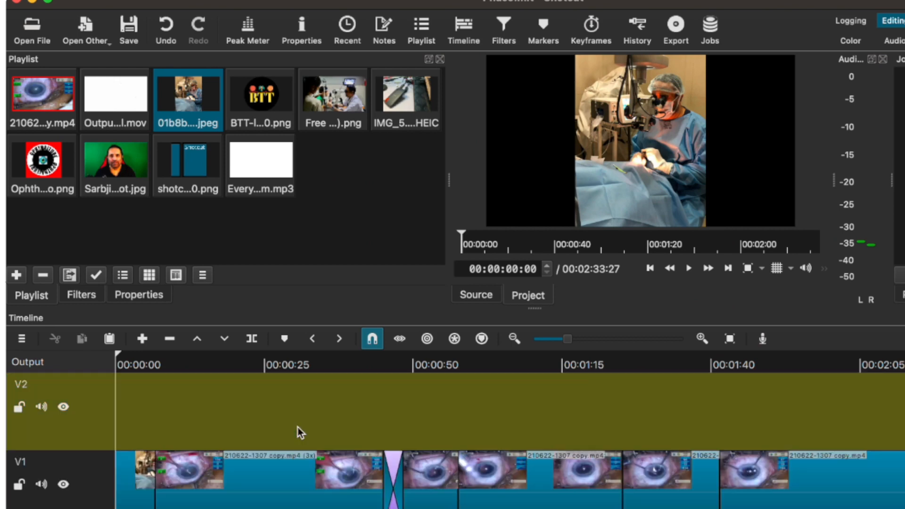
Select the opening operating-room photo on V1 and return the playhead to the start.
double_click(20, 462)
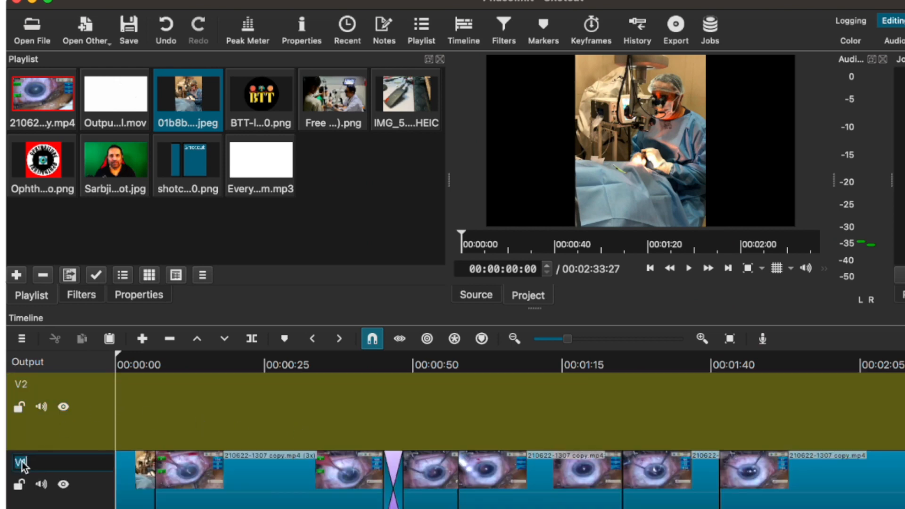
double_click(27, 389)
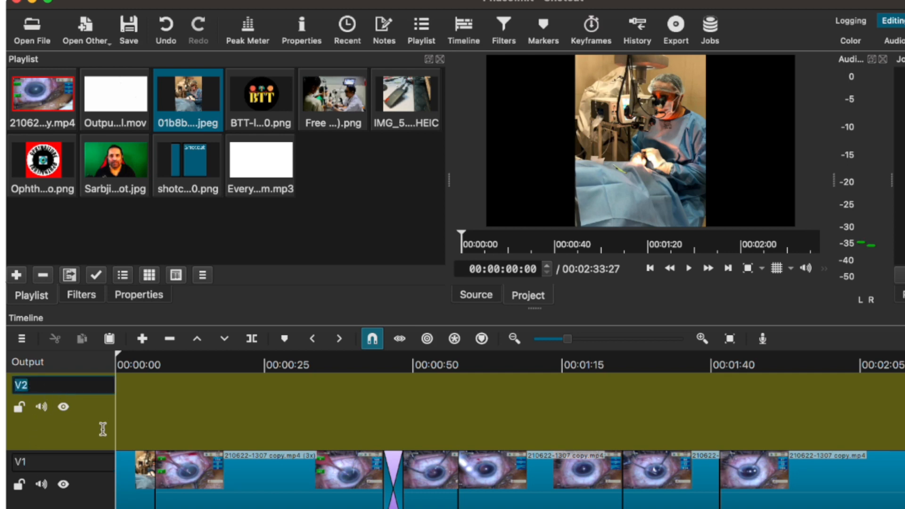
left_click(231, 420)
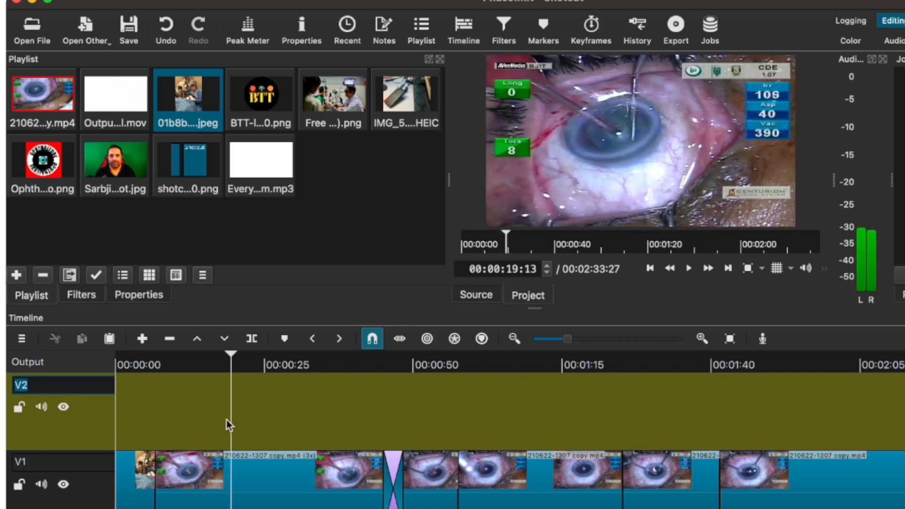
left_click(138, 482)
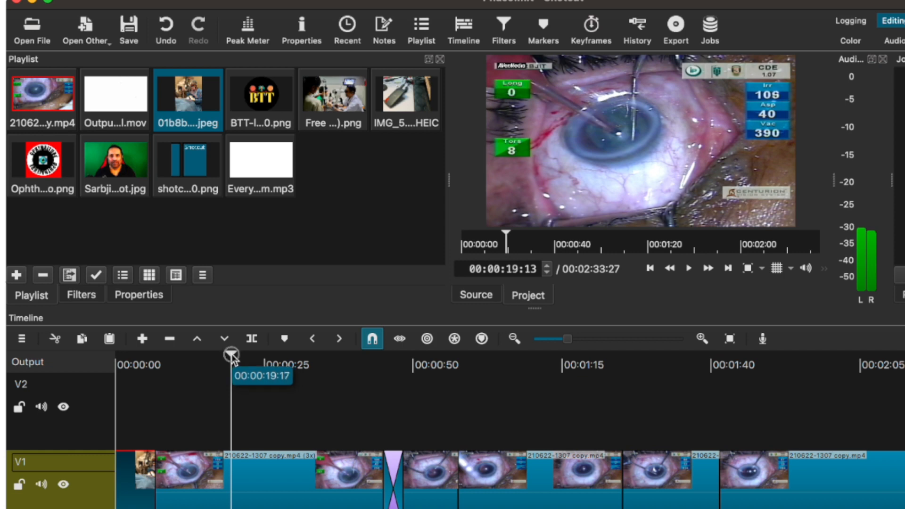
left_click_drag(232, 358, 113, 396)
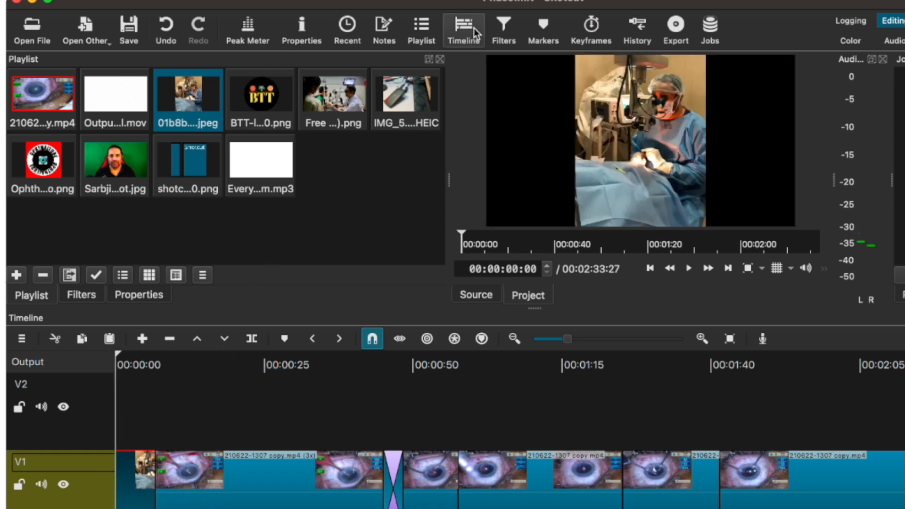
Add a Text: Rich filter, found by searching 'tex', to the operating-room photo.
left_click(495, 29)
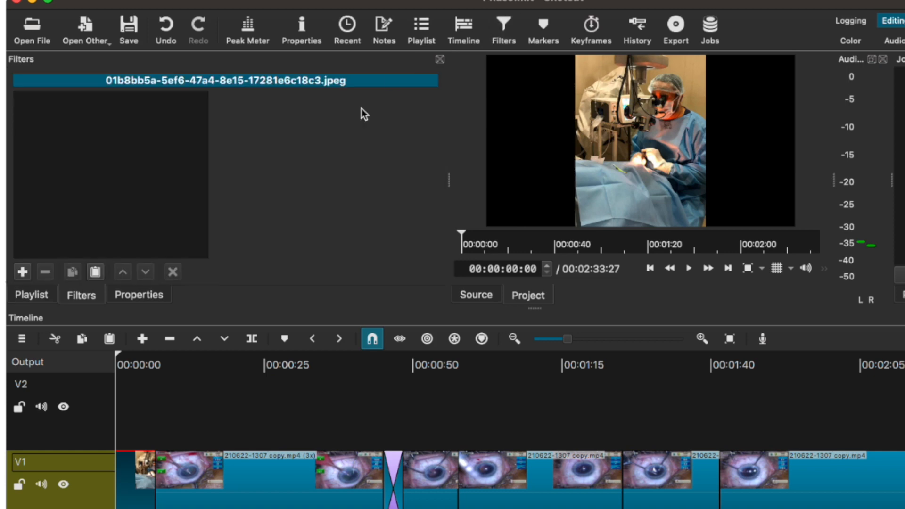
left_click(21, 273)
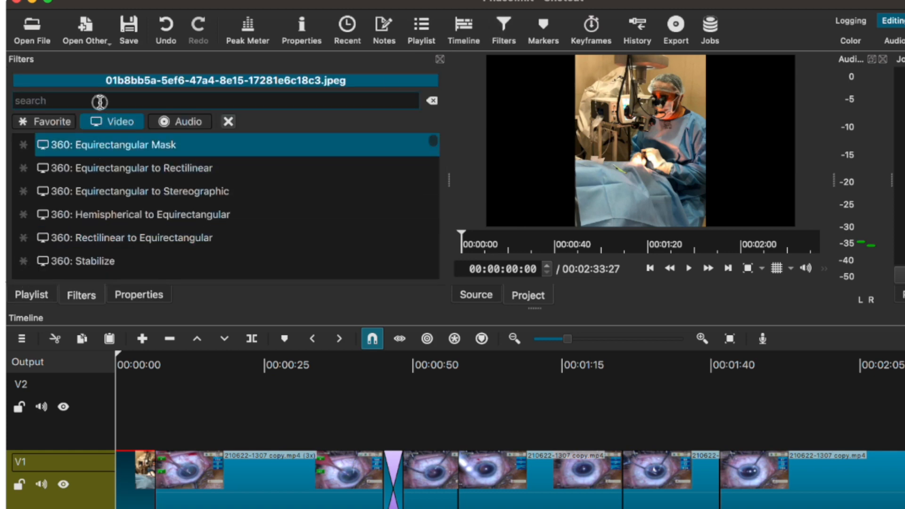
type("text")
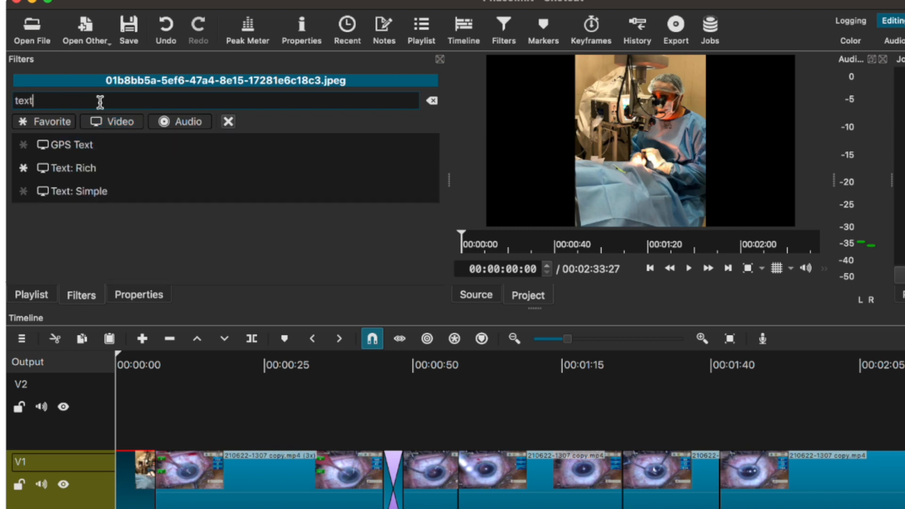
left_click(85, 169)
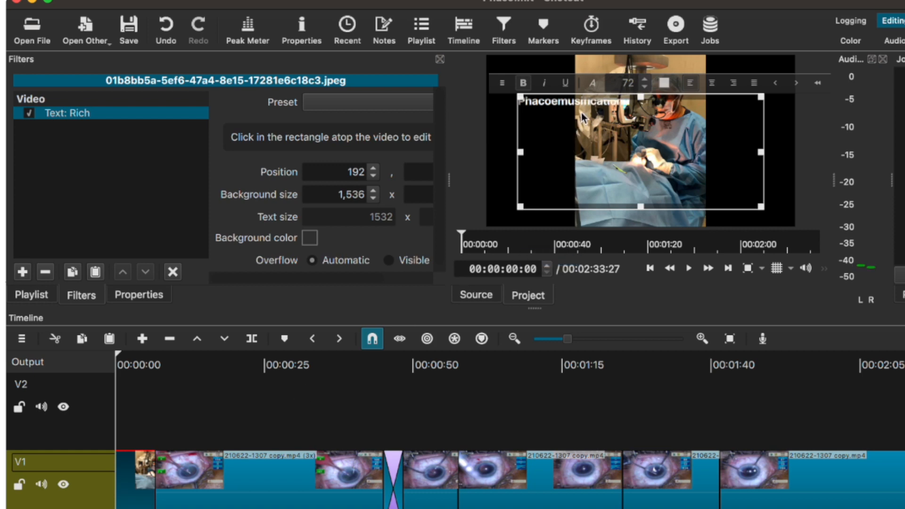
Set the Phacoemusification title to size 95, centre-aligned, with a shorter text box.
double_click(589, 101)
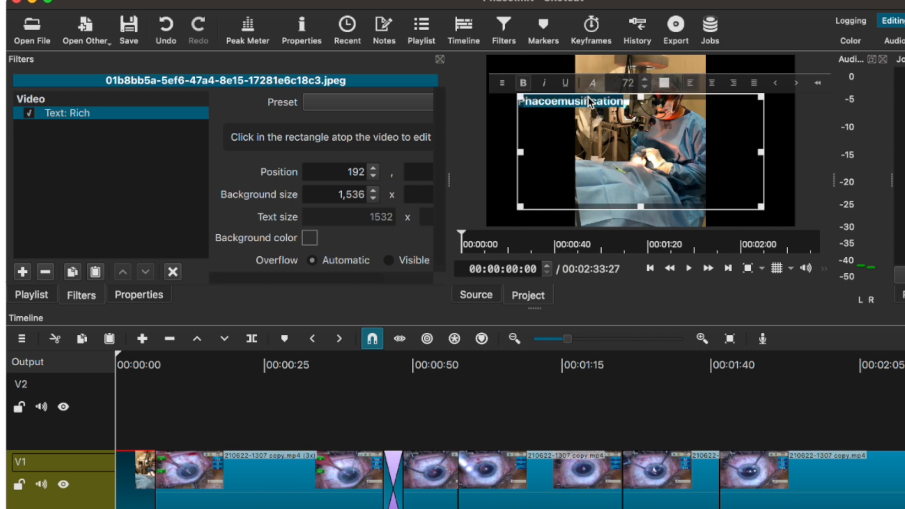
left_click(646, 79)
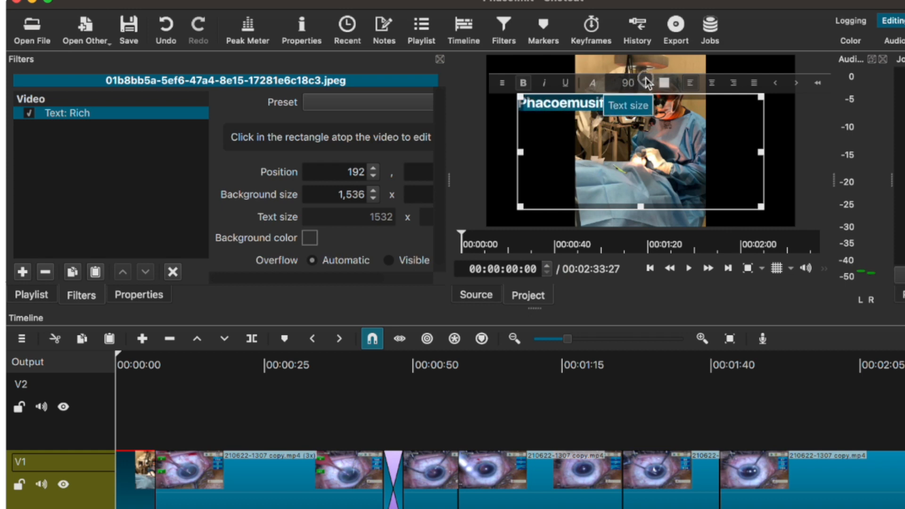
left_click(646, 80)
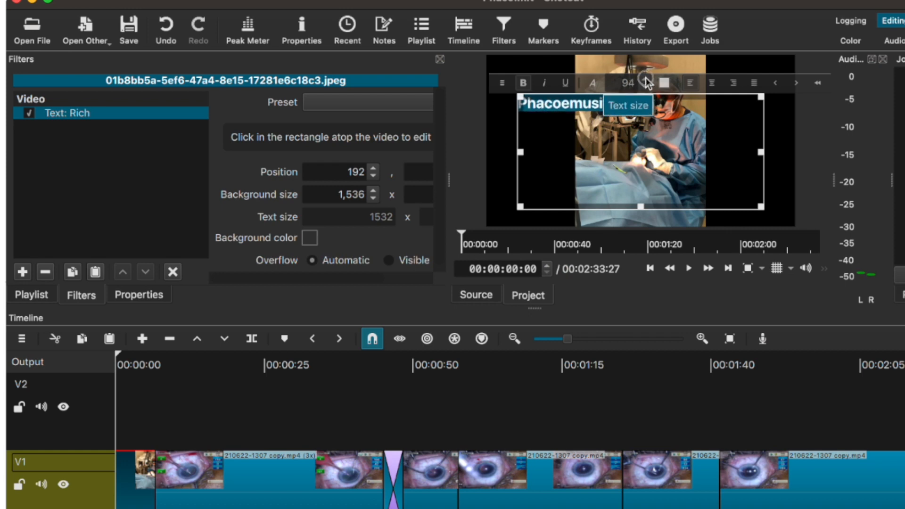
left_click(717, 85)
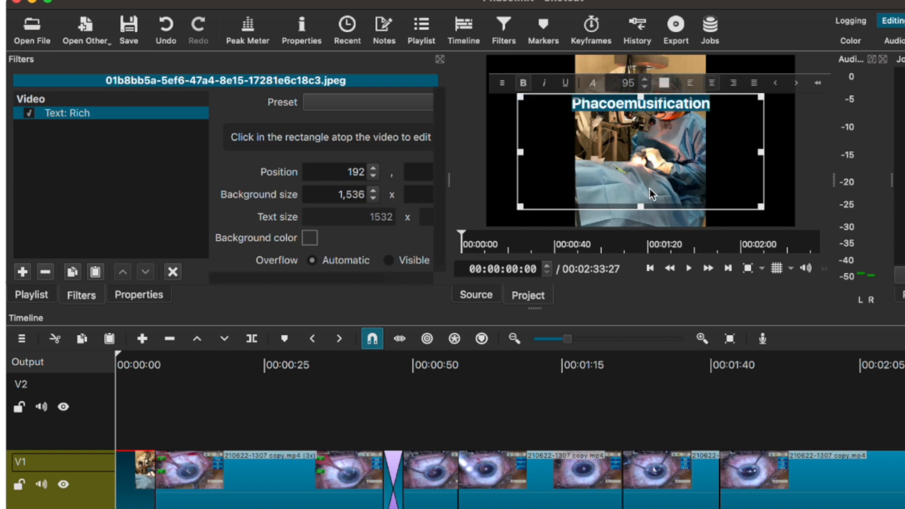
left_click_drag(639, 207, 642, 126)
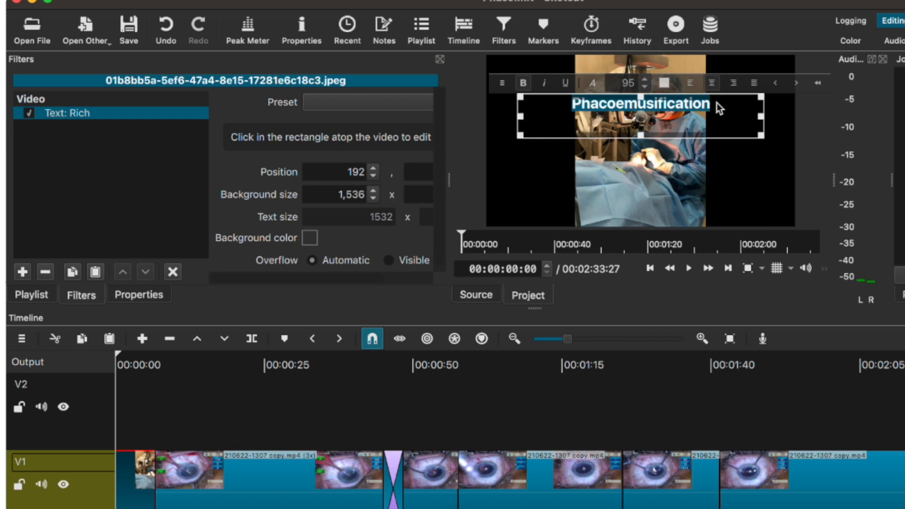
Add the surgeon's name as a second line beneath the title.
key("BackSpace")
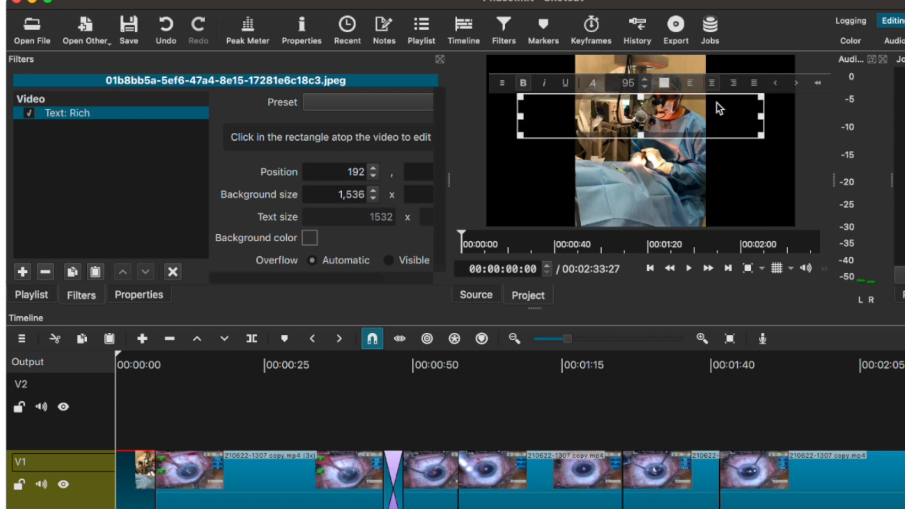
key("super+z")
key("Return")
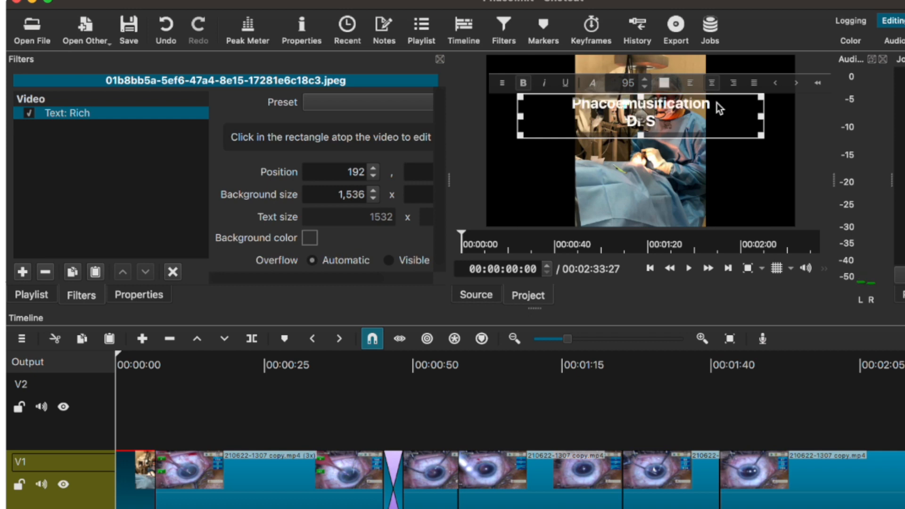
Scrub through the opening seconds and play the edit from the start to preview the title.
left_click(136, 355)
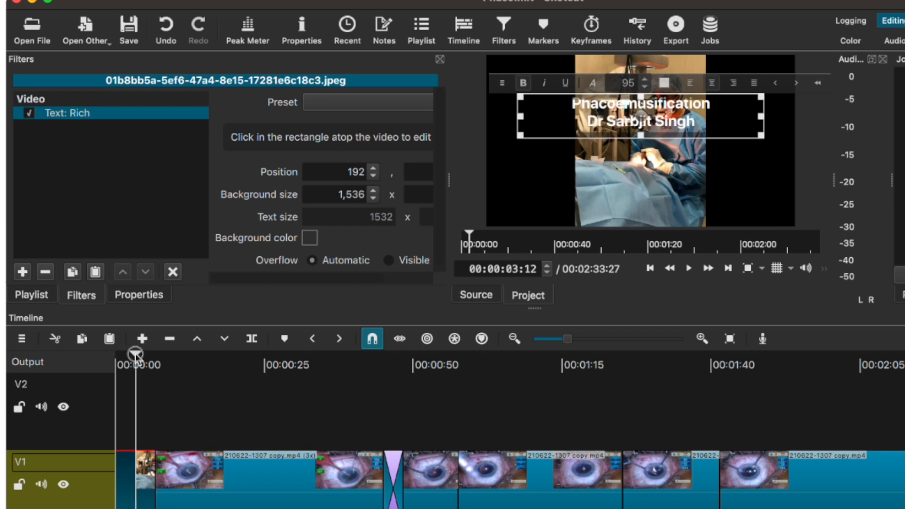
left_click_drag(135, 354, 126, 354)
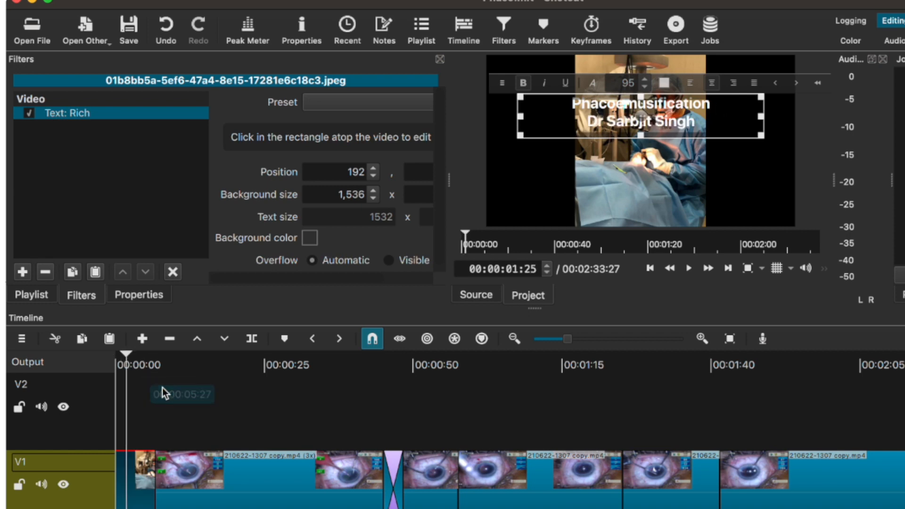
left_click(162, 388)
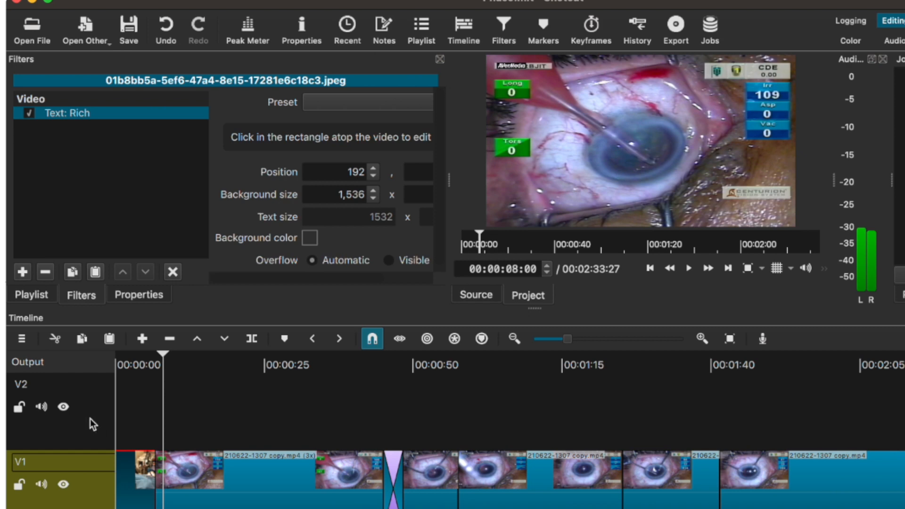
left_click(86, 468)
left_click_drag(166, 361, 99, 373)
key("space")
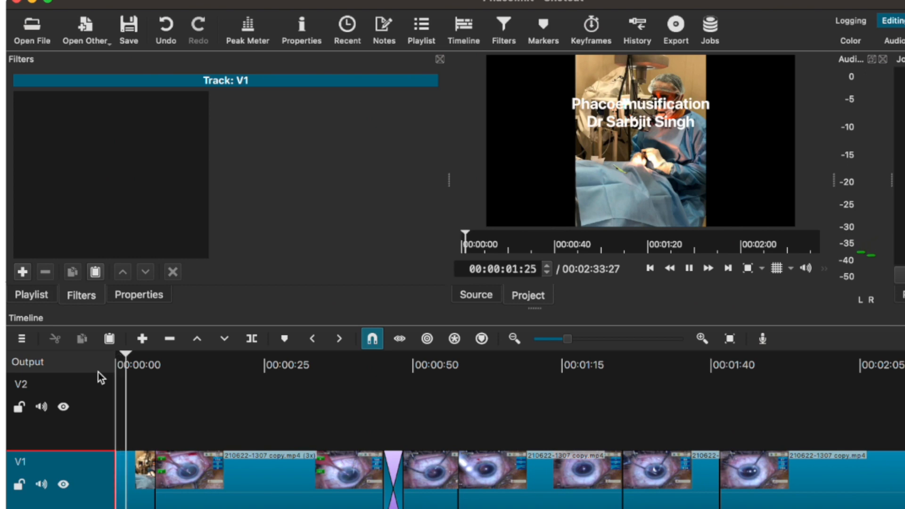
Stop playback, select the opening clip, and move the title lower in the frame.
key("space")
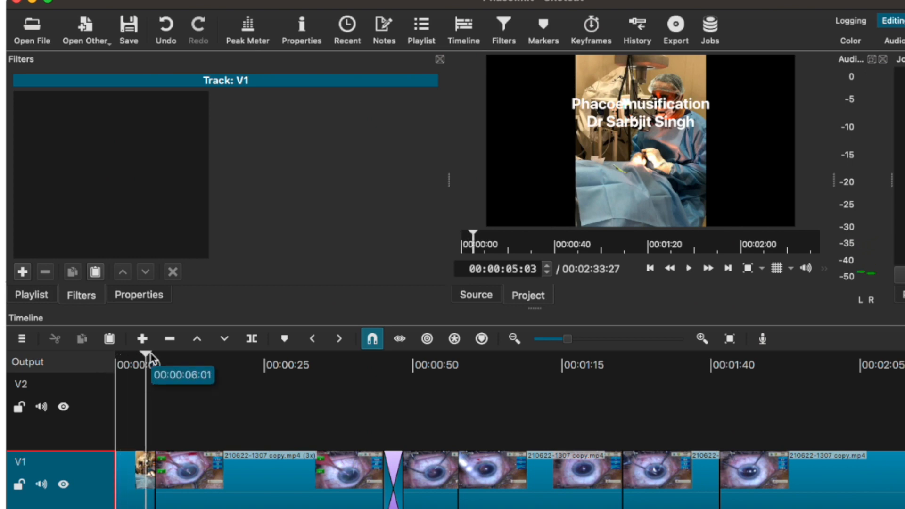
left_click(137, 366)
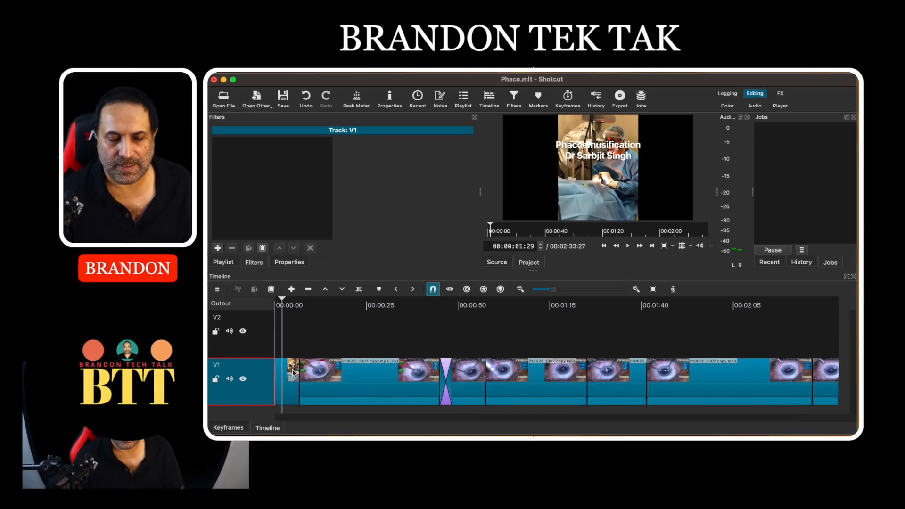
left_click(142, 470)
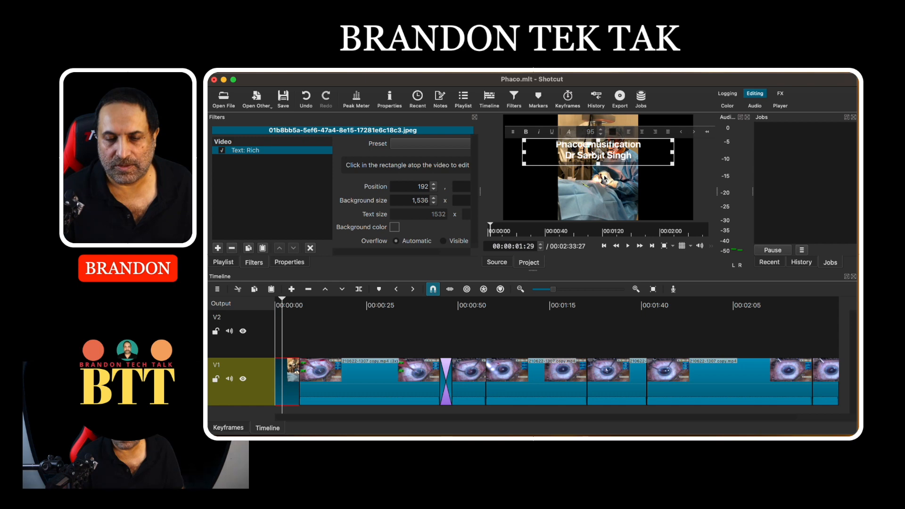
left_click_drag(600, 157, 597, 206)
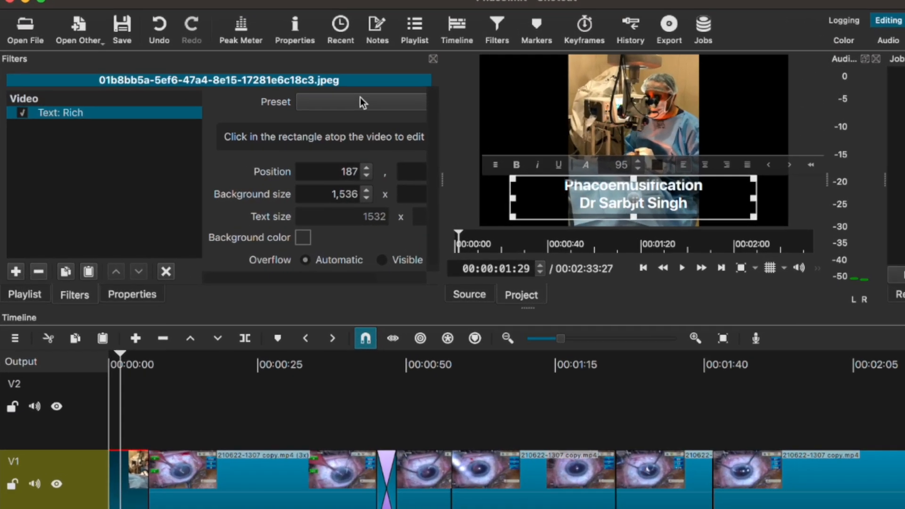
Apply the Scroll Up animation preset to the title and preview it from the start.
left_click(360, 100)
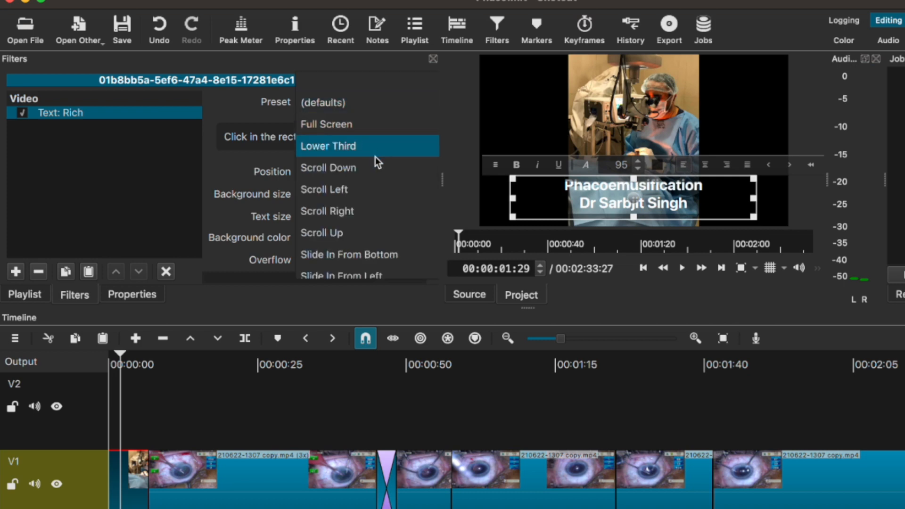
left_click(365, 231)
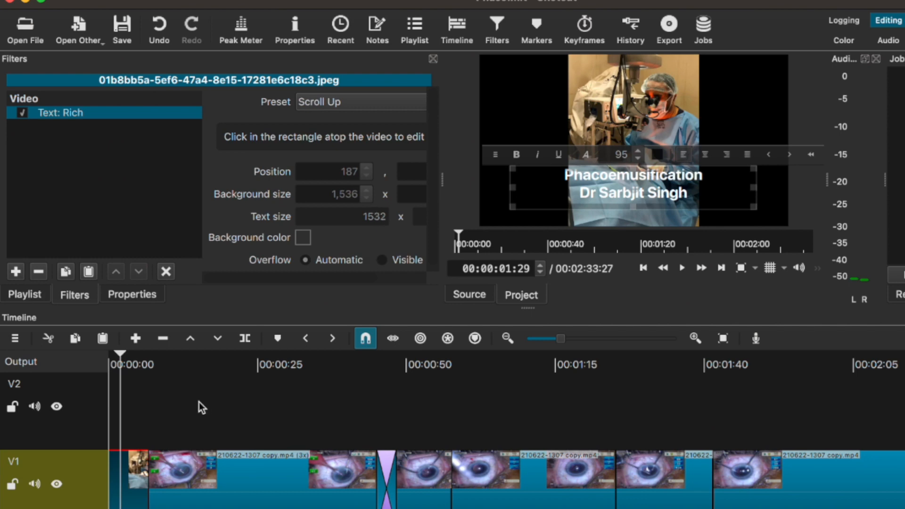
left_click(99, 361)
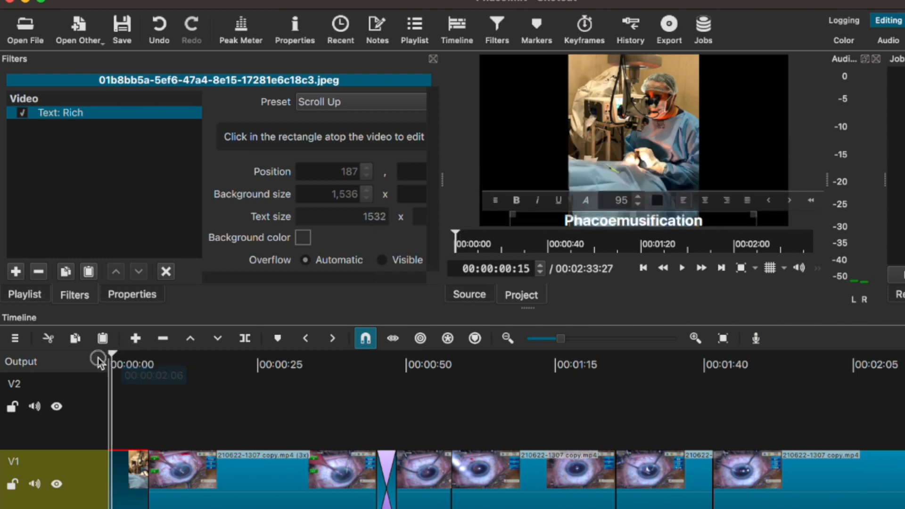
key("space")
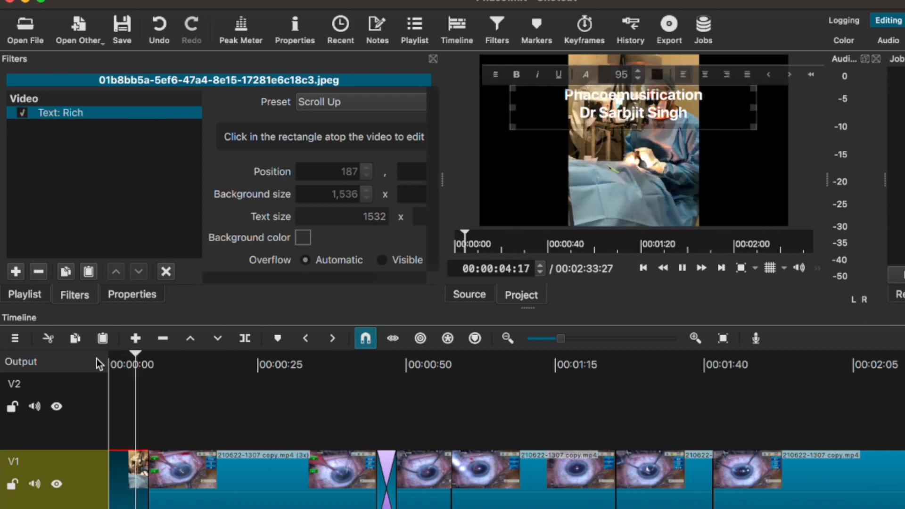
key("space")
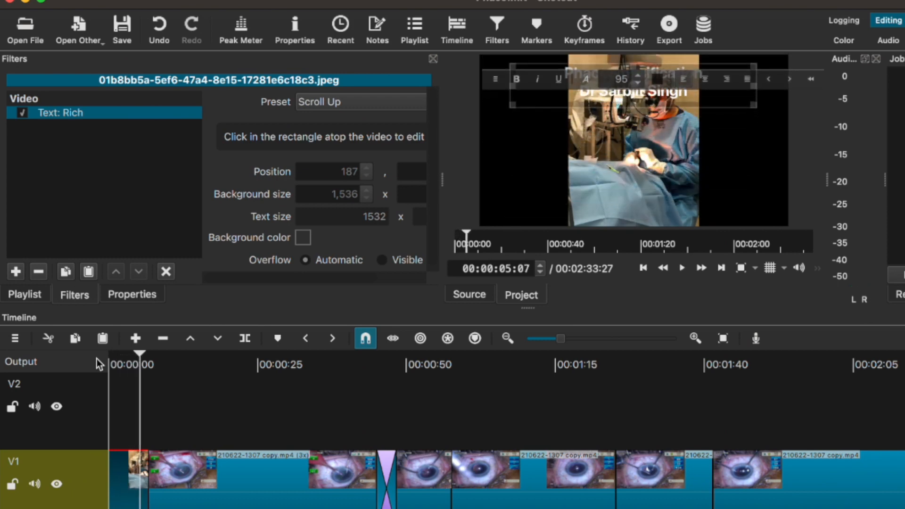
left_click_drag(139, 359, 108, 361)
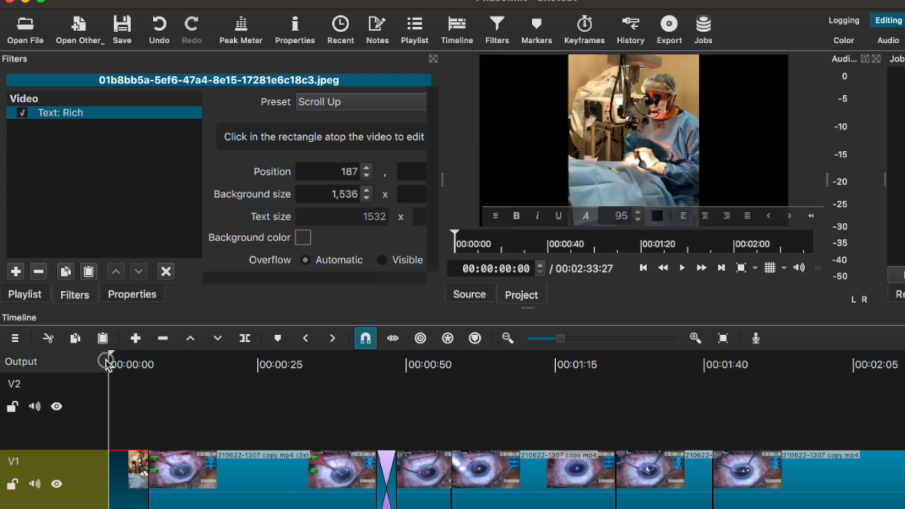
left_click(333, 103)
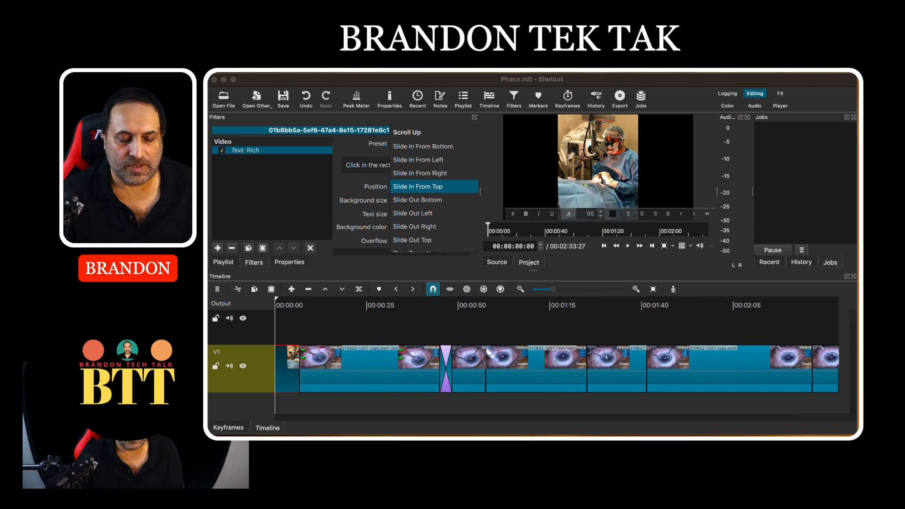
Add audio track A1 through Track Operations and select the music mp3 in the Playlist.
right_click(262, 341)
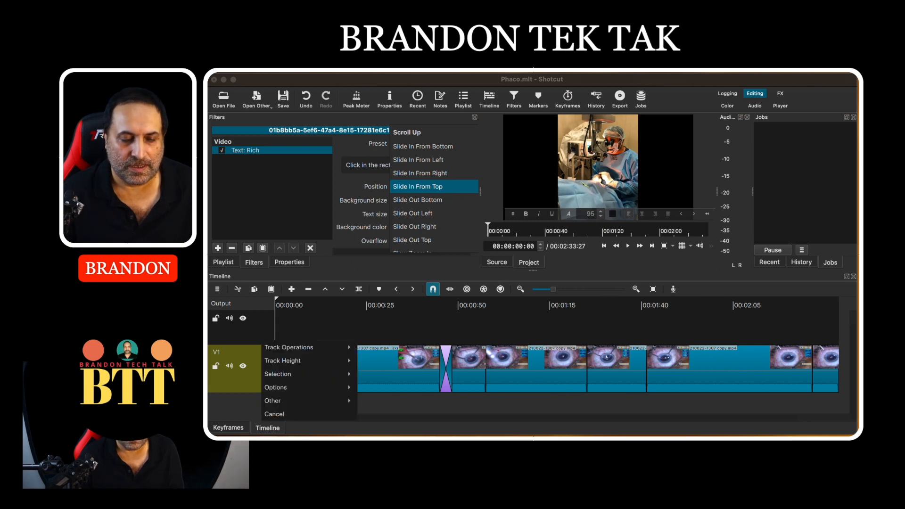
mouse_move(296, 349)
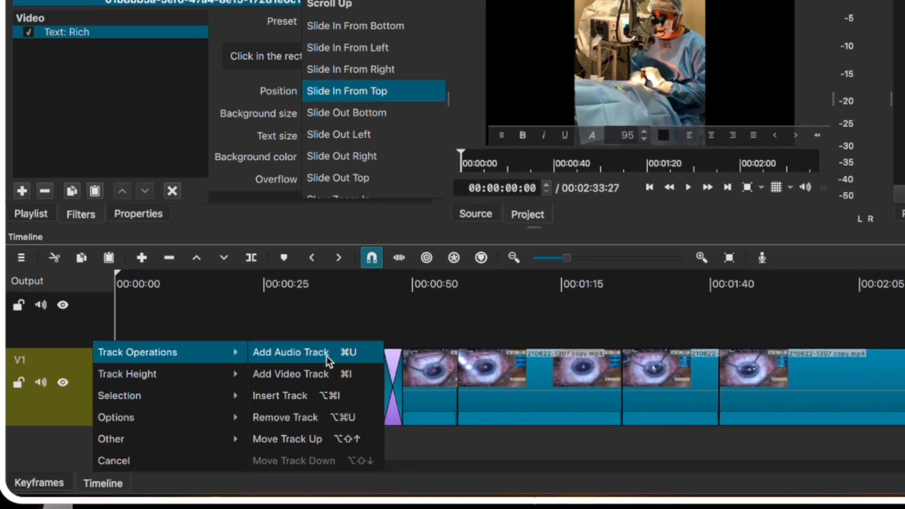
left_click(326, 356)
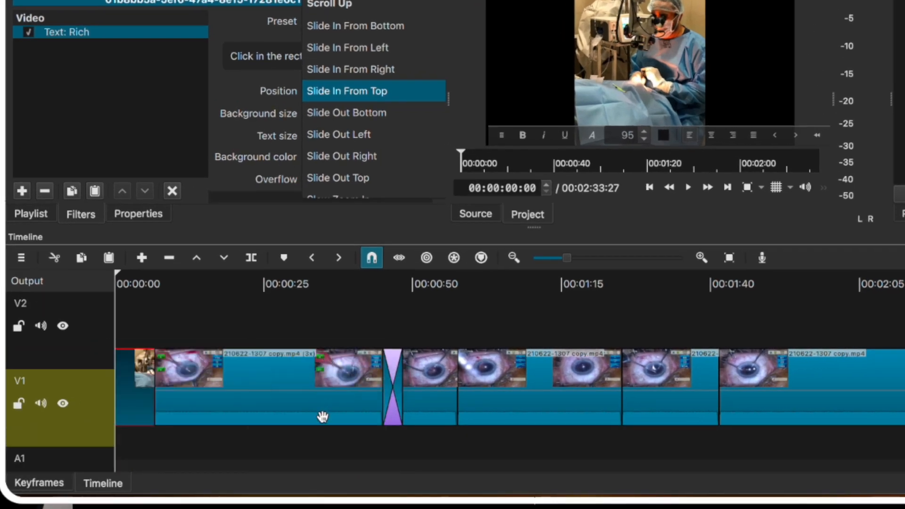
scroll(296, 465, "down", 2)
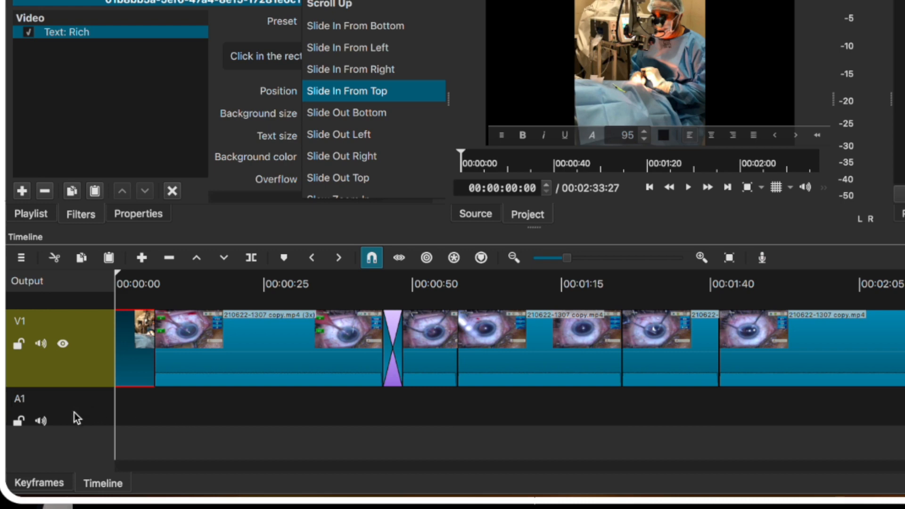
left_click_drag(21, 407, 168, 422)
left_click(171, 417)
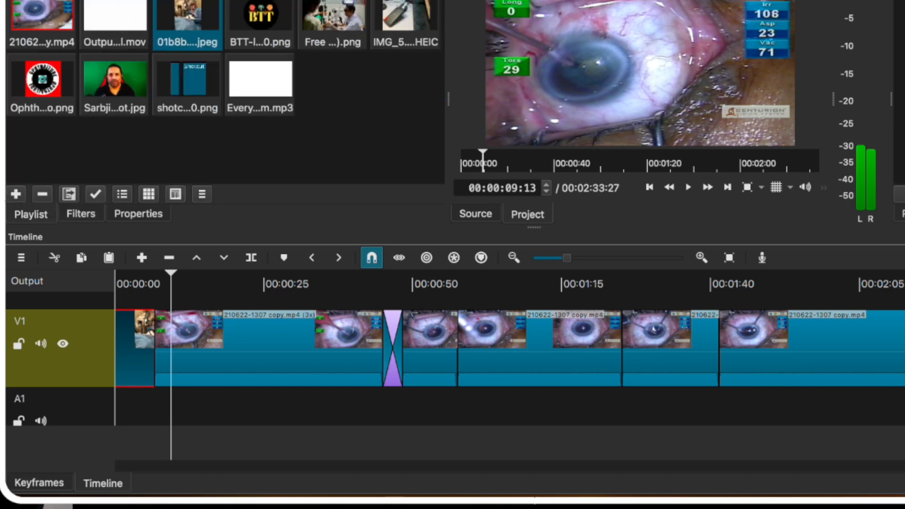
left_click(262, 83)
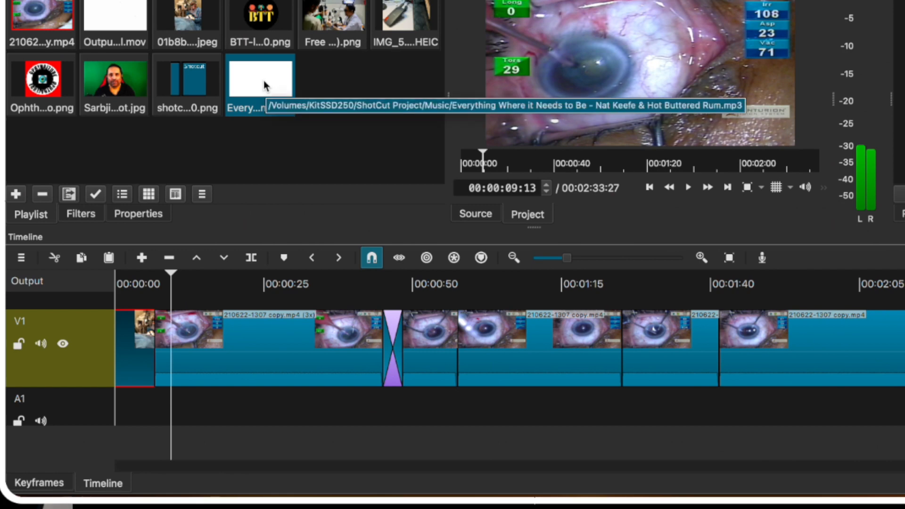
Drop 'Everything Where it Needs to Be' onto A1 at 00:00:00, zoom out, and select it.
left_click_drag(264, 80, 126, 415)
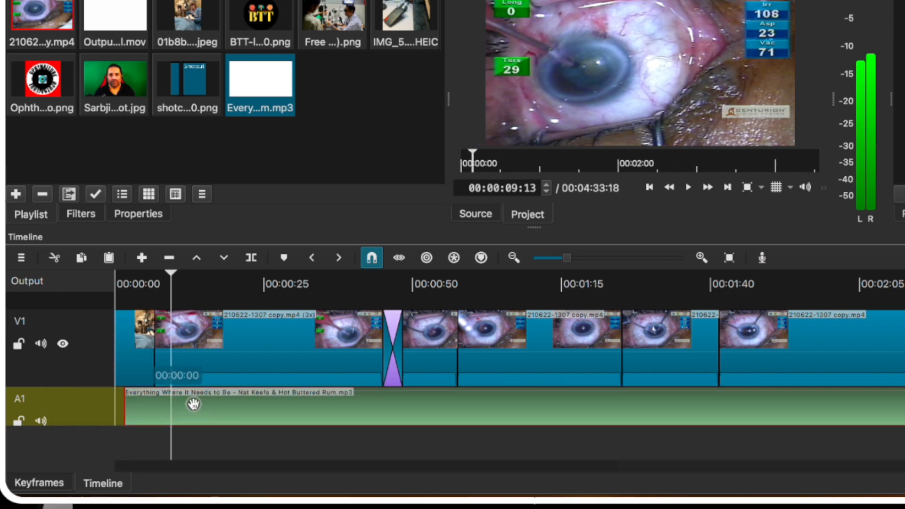
left_click_drag(185, 405, 183, 405)
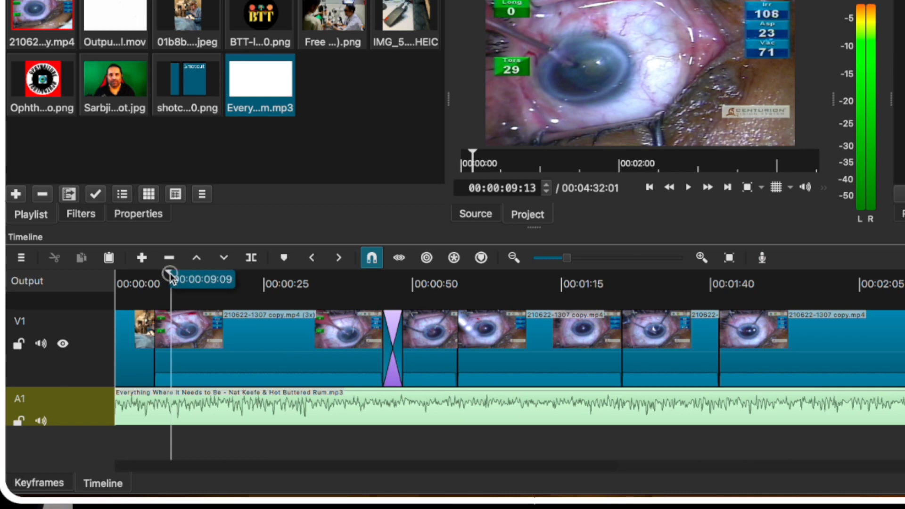
left_click(148, 277)
left_click_drag(149, 277, 117, 278)
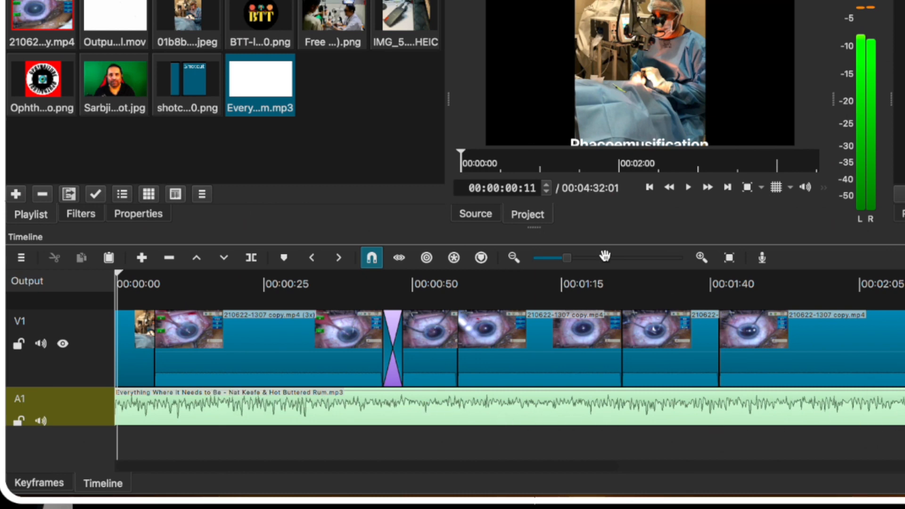
left_click_drag(571, 262, 552, 257)
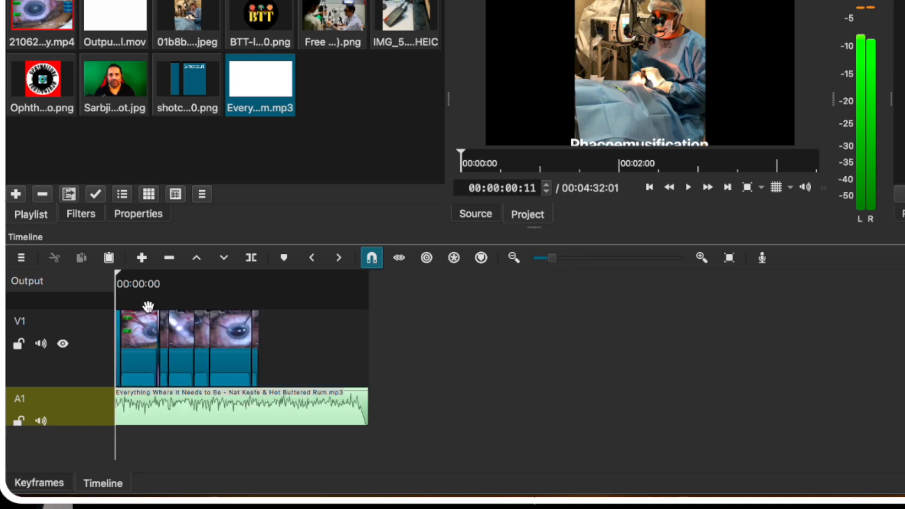
left_click_drag(118, 277, 261, 284)
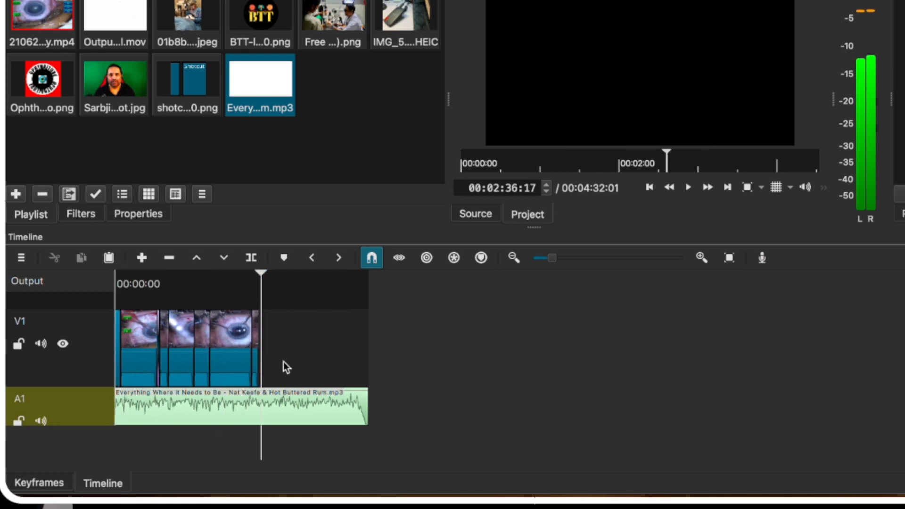
left_click(270, 393)
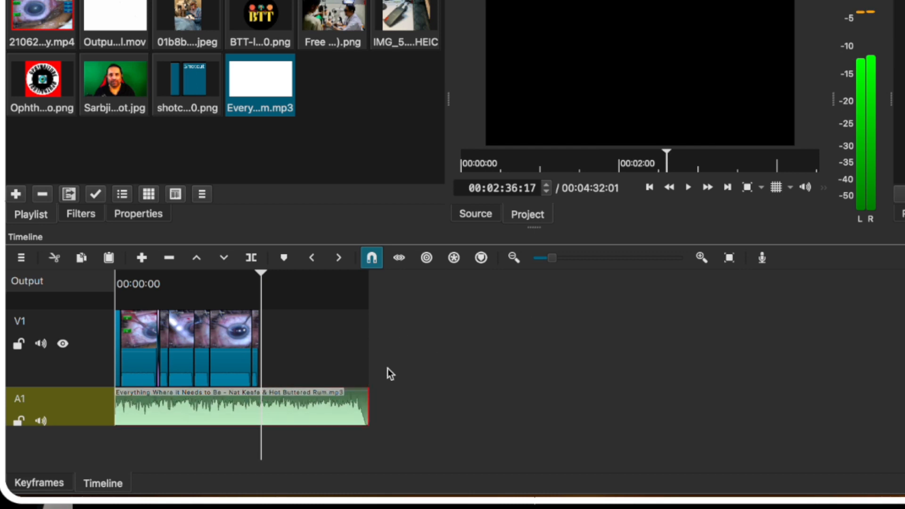
Split the A1 music where the video ends, delete the leftover part, and reselect the music clip.
key("s")
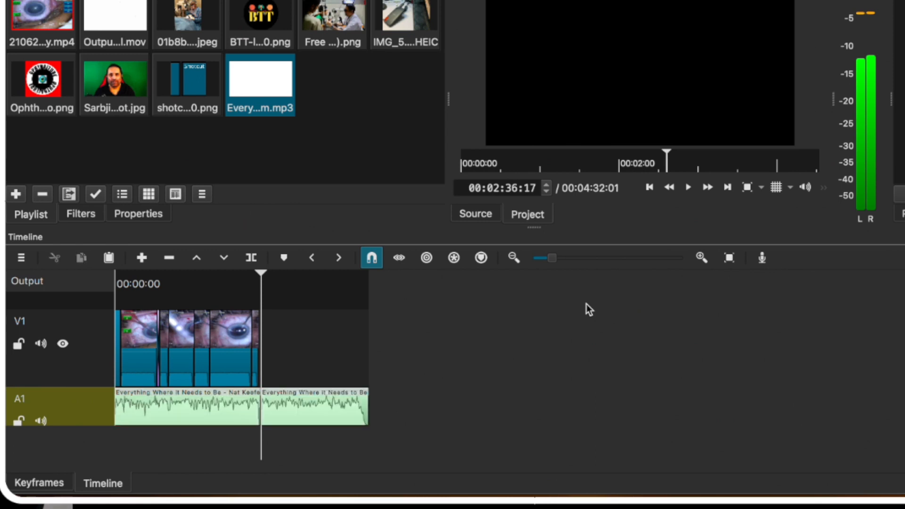
left_click(326, 404)
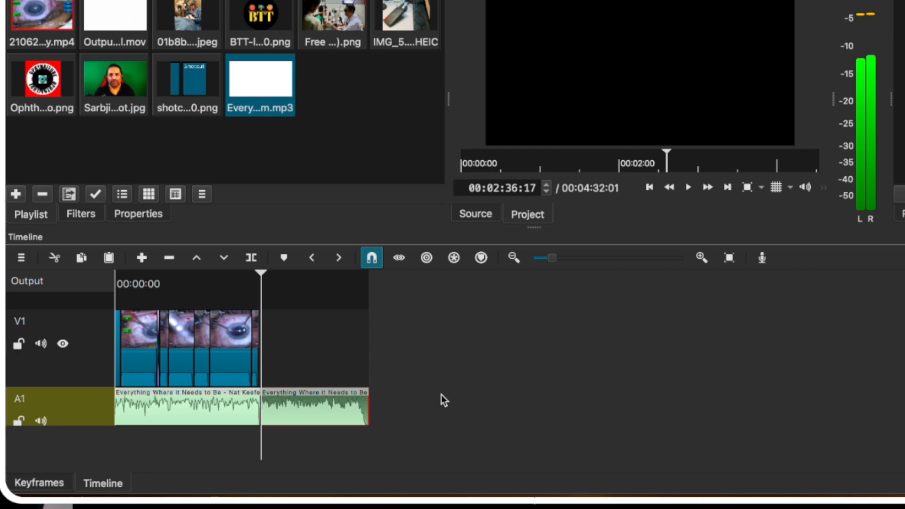
key("Delete")
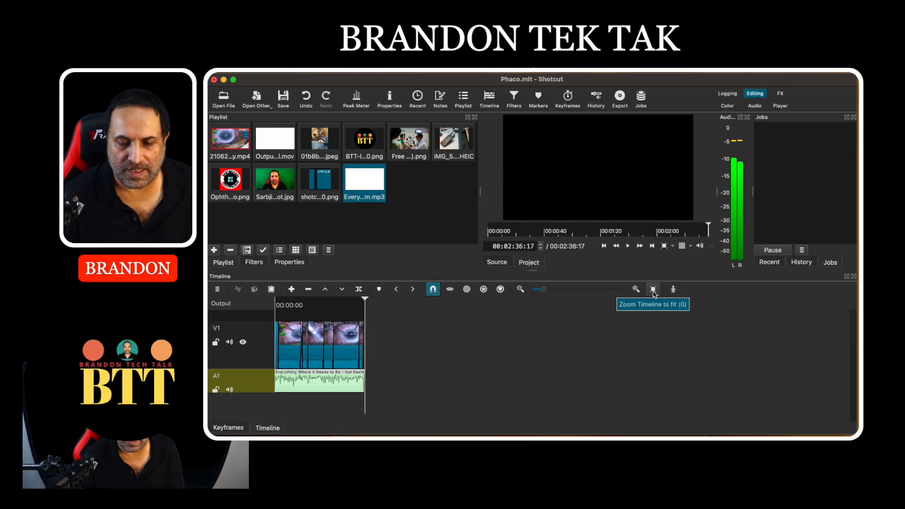
left_click(653, 290)
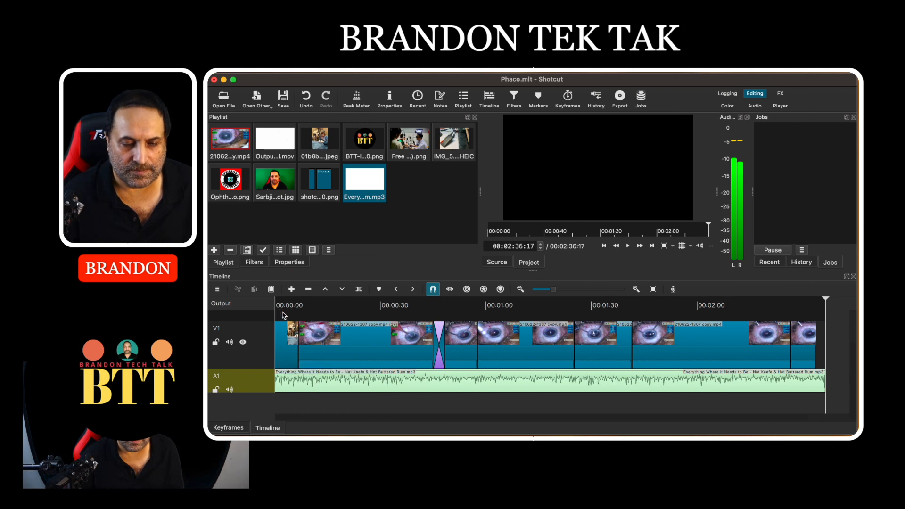
left_click(583, 377)
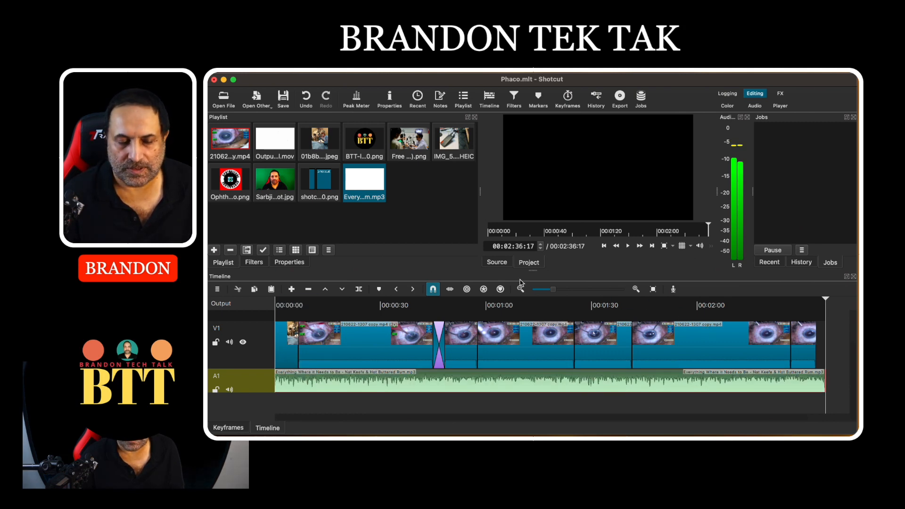
Add a Gain / Volume filter to the A1 music and lower its level to -19.9 dB.
left_click(514, 99)
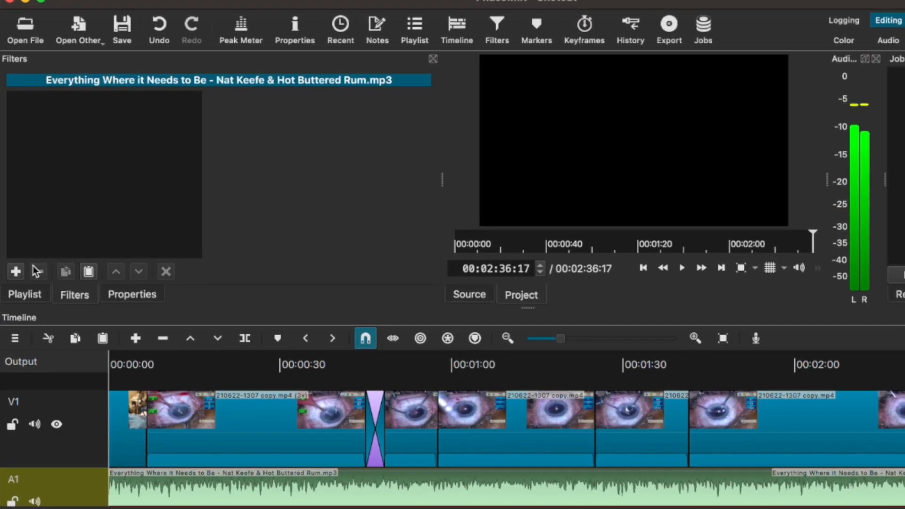
left_click(17, 273)
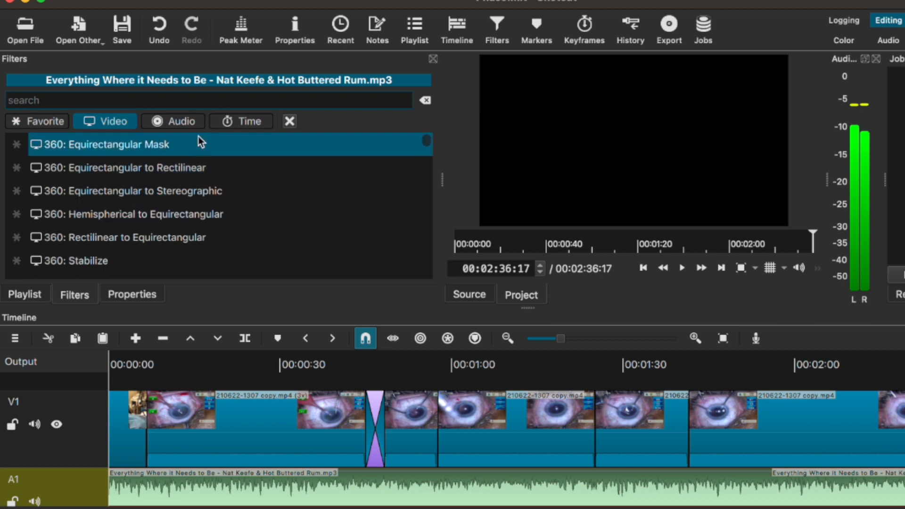
left_click(194, 121)
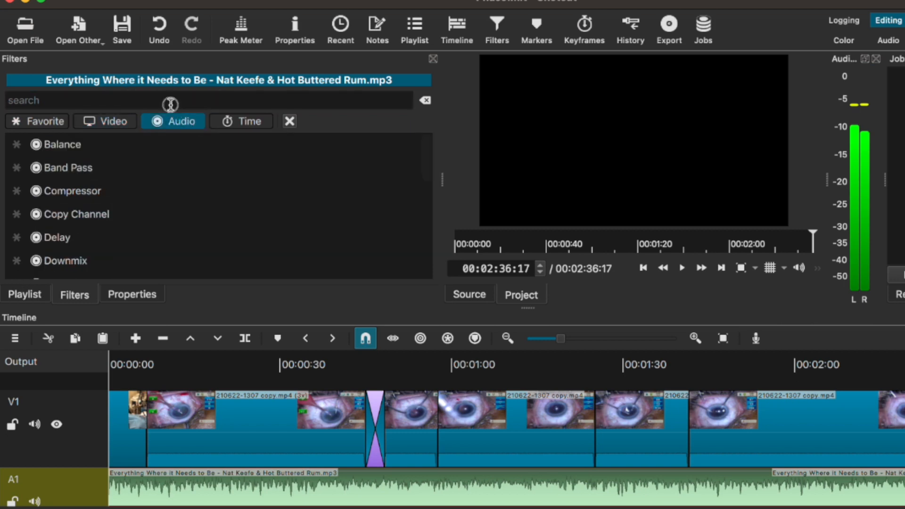
left_click(170, 103)
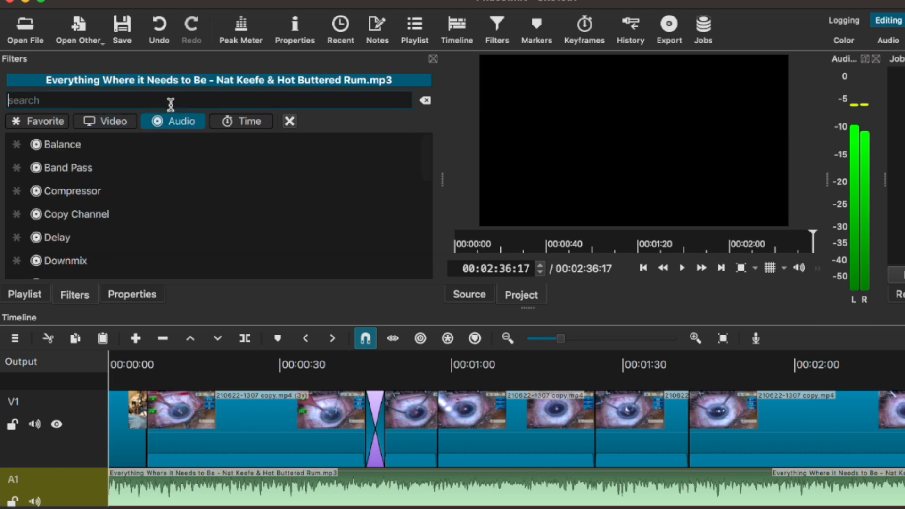
type("gia")
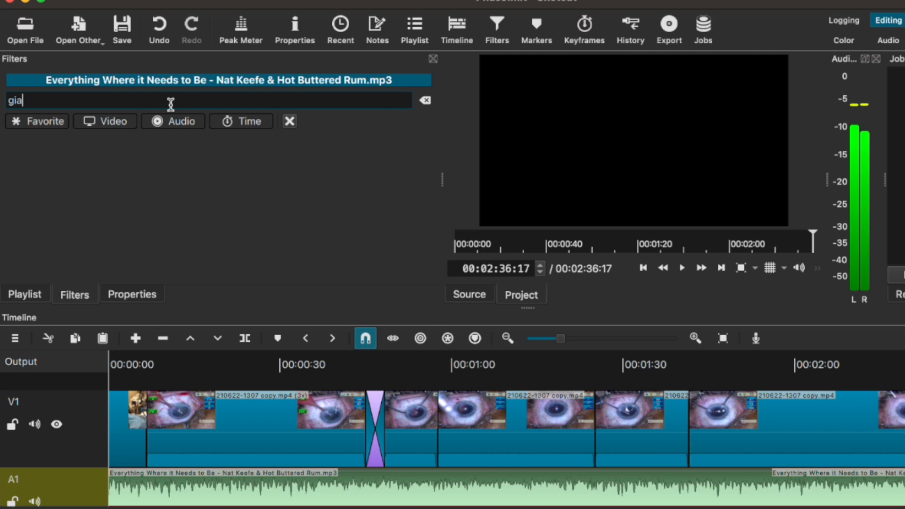
type("in")
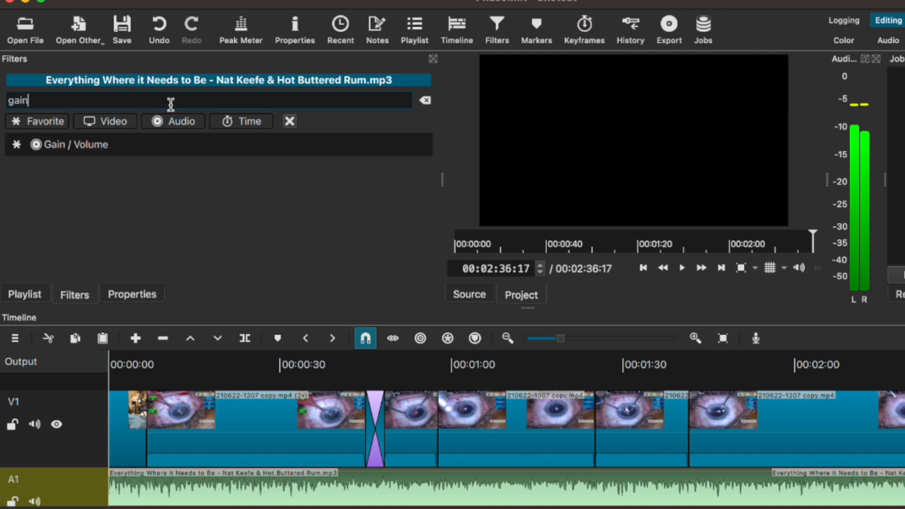
left_click(98, 153)
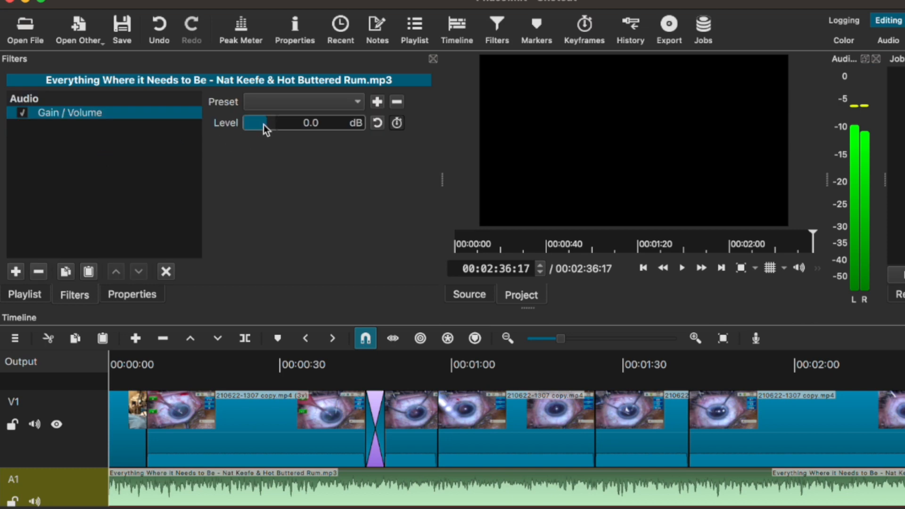
mouse_move(264, 124)
left_mouse_down()
mouse_move(253, 125)
mouse_move(263, 125)
left_mouse_up()
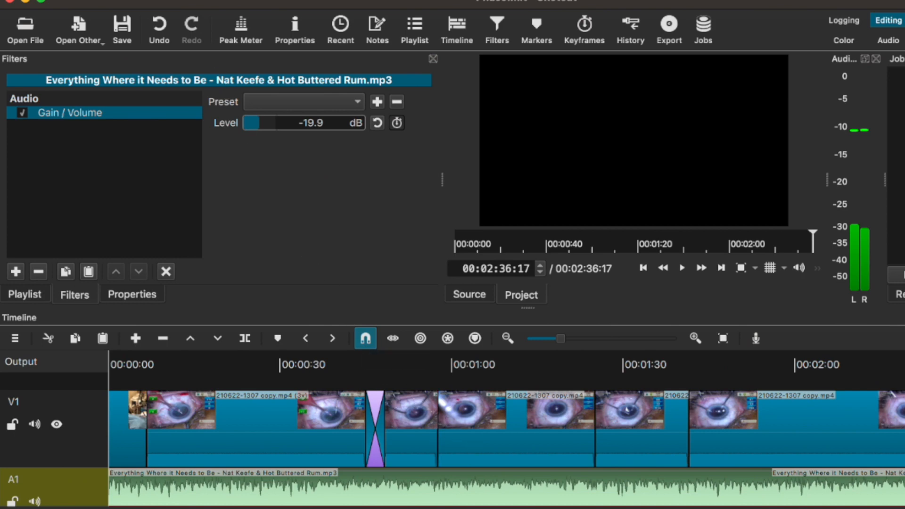
left_click(34, 0)
left_click(53, 42)
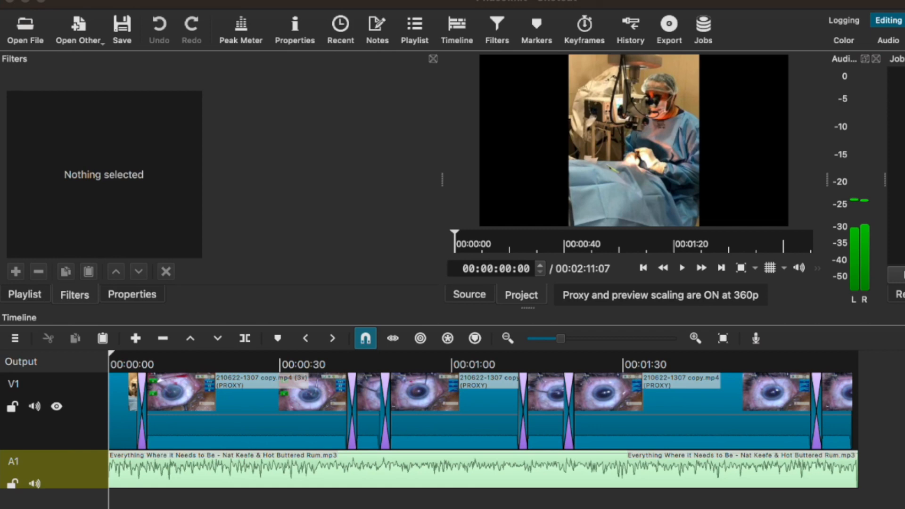
left_click(682, 268)
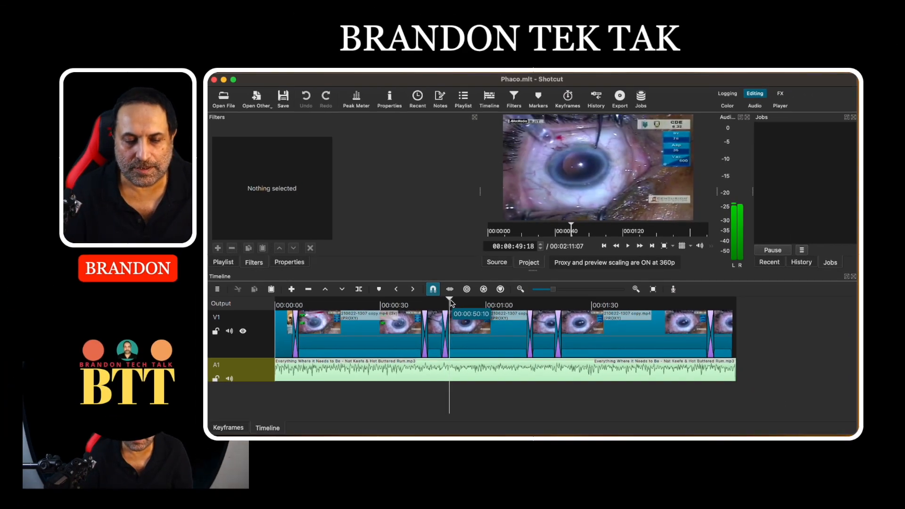
left_click_drag(450, 300, 276, 300)
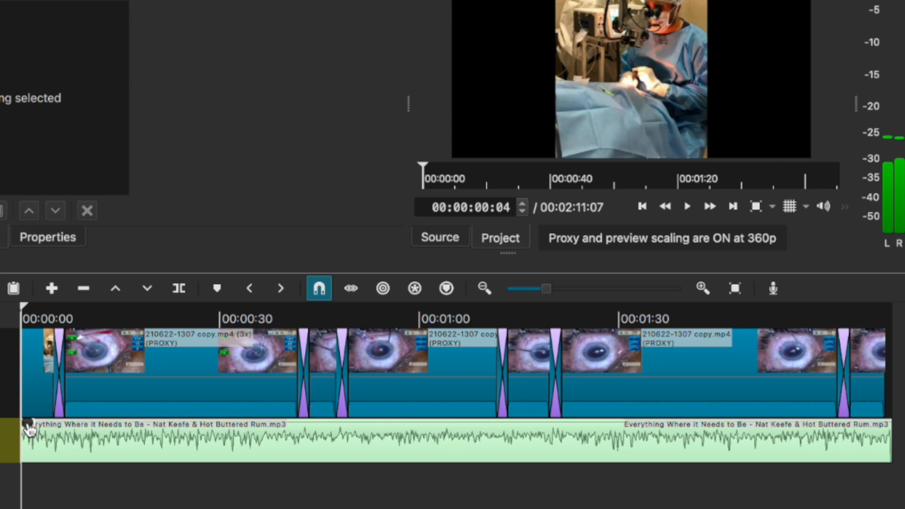
Add a fade-in and fade-out to the music and shorten the first video clip's fade-in.
left_click_drag(28, 425, 49, 430)
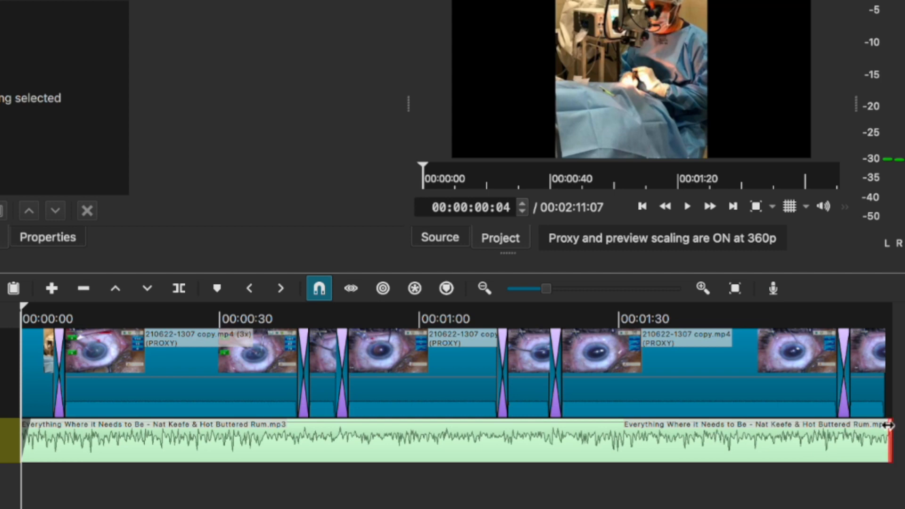
left_click_drag(883, 423, 866, 433)
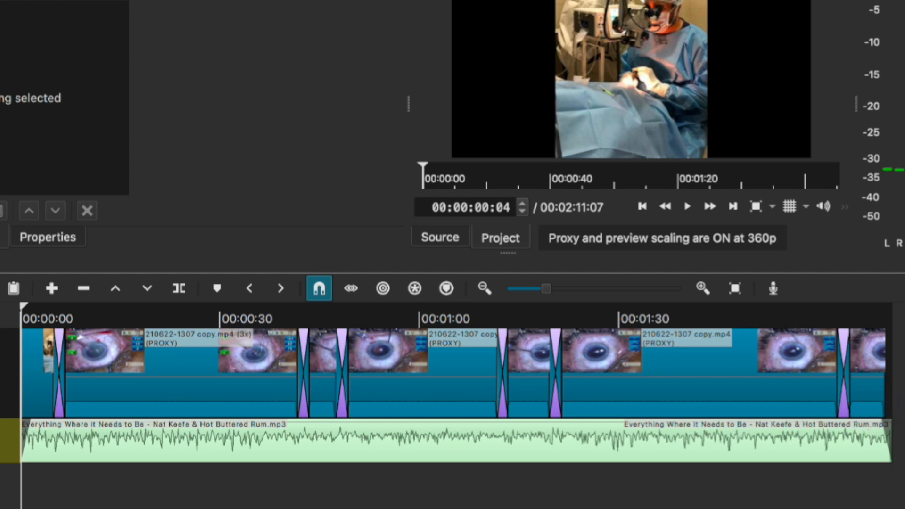
left_click_drag(24, 308, 11, 311)
Preview the start of the project, then play its ending.
key("space")
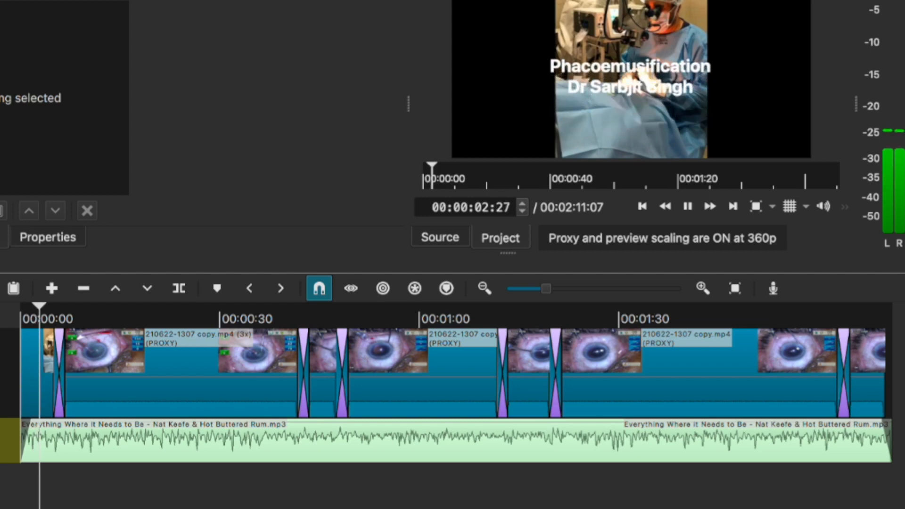
key("space")
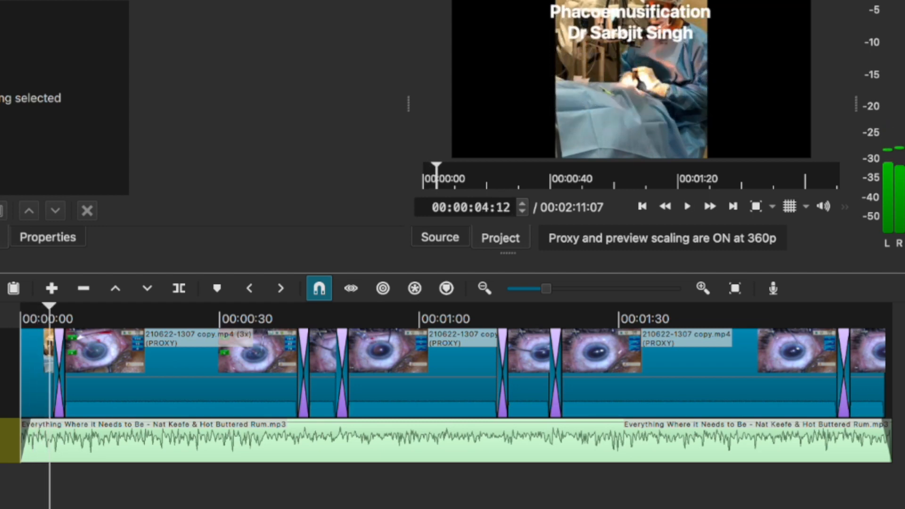
left_click(853, 311)
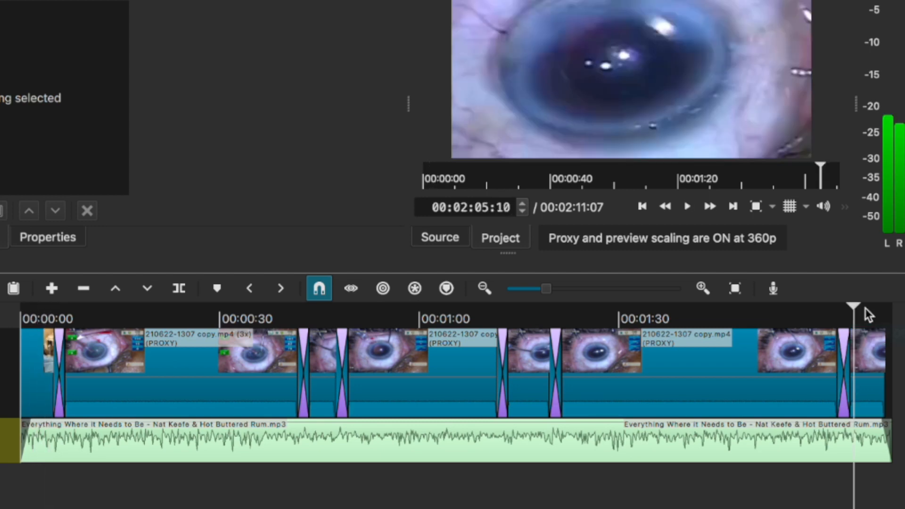
key("space")
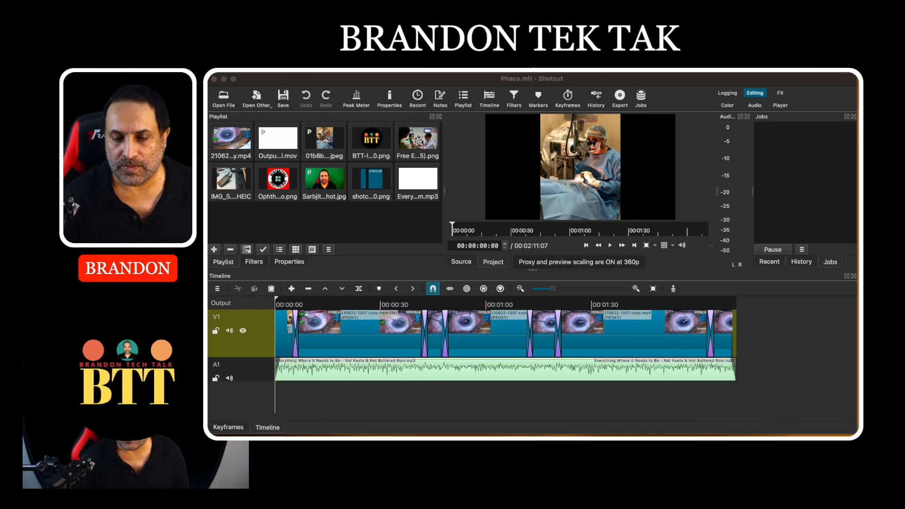
Resize the playlist, viewer, audio meter and timeline panels so both V1 and A1 tracks show.
left_click(448, 192)
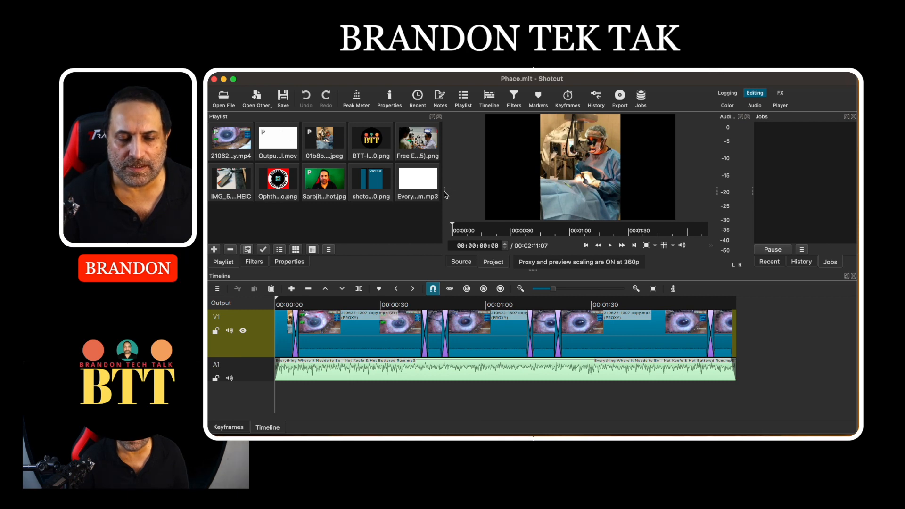
left_click_drag(448, 192, 392, 197)
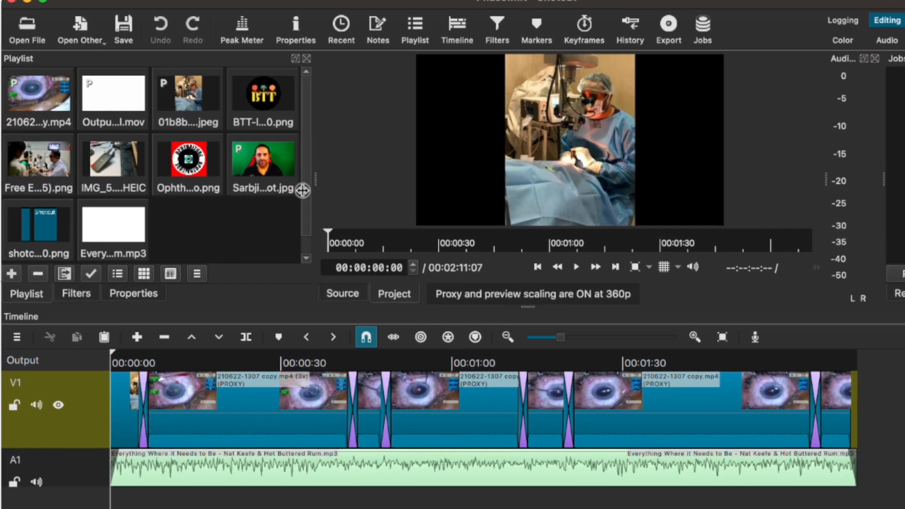
left_click_drag(302, 190, 321, 190)
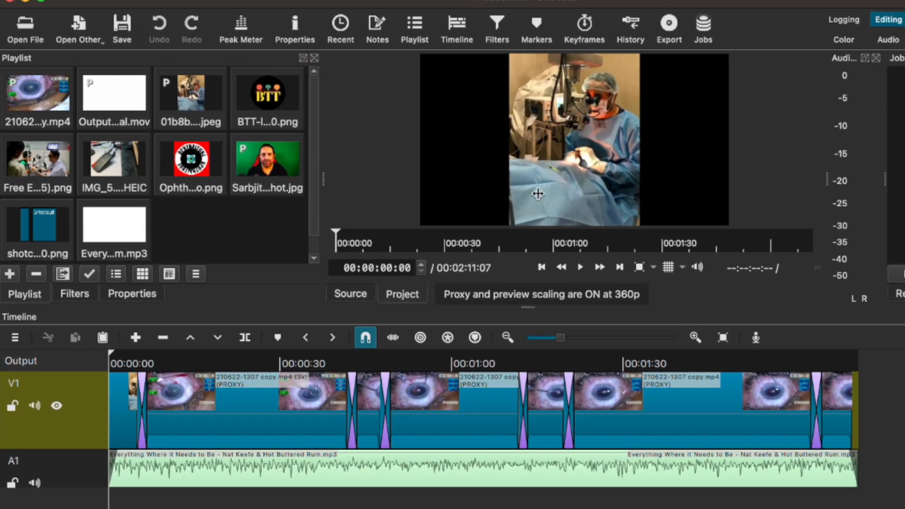
left_click_drag(536, 307, 551, 346)
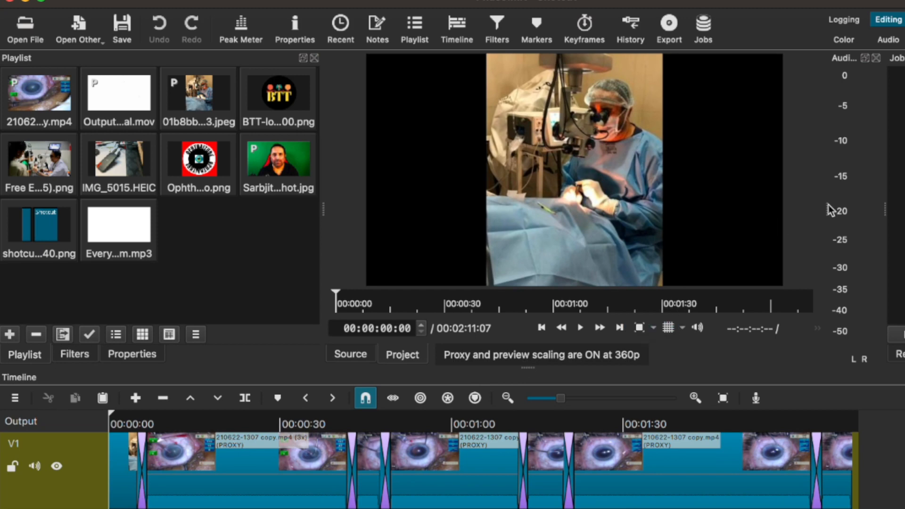
mouse_move(826, 210)
left_mouse_down()
mouse_move(764, 210)
mouse_move(819, 195)
mouse_move(760, 204)
mouse_move(818, 196)
left_mouse_up()
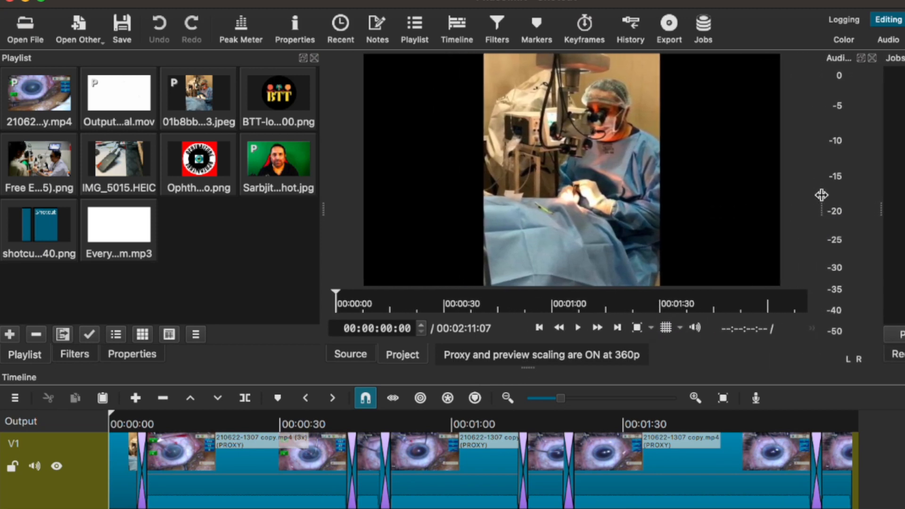
left_click_drag(523, 367, 521, 317)
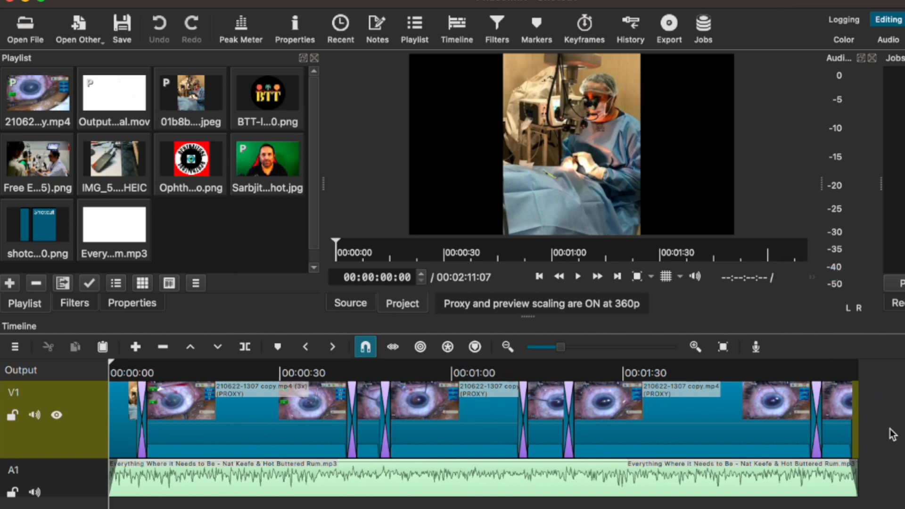
Add an empty V2 video track above V1 through the V1 track's Track Operations menu.
right_click(95, 408)
mouse_move(109, 420)
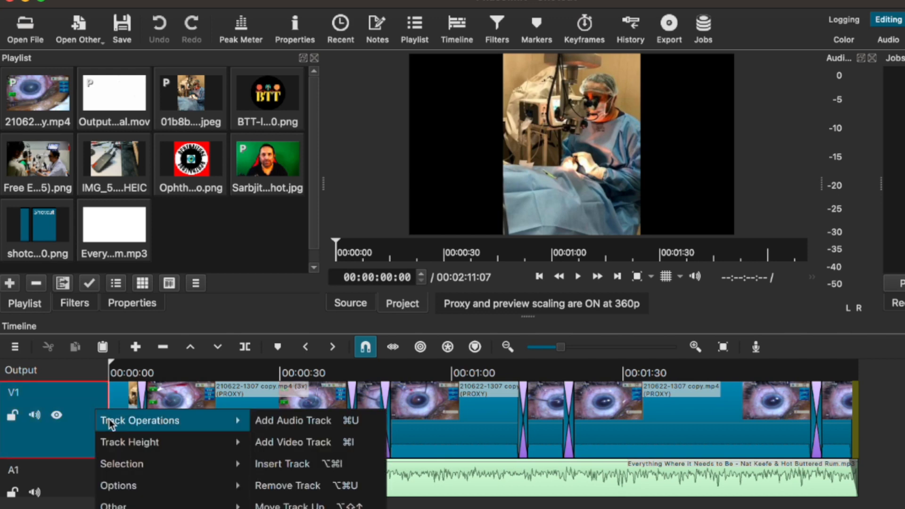
left_click(325, 449)
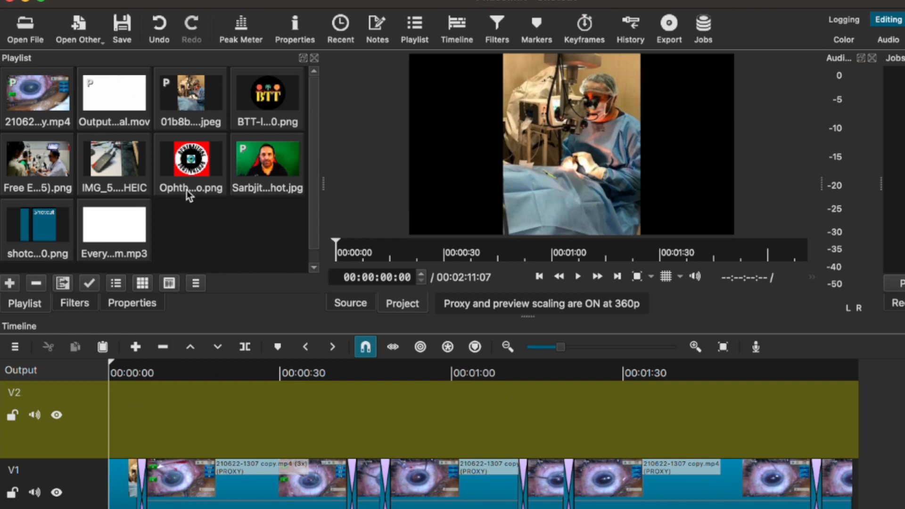
left_click(103, 34)
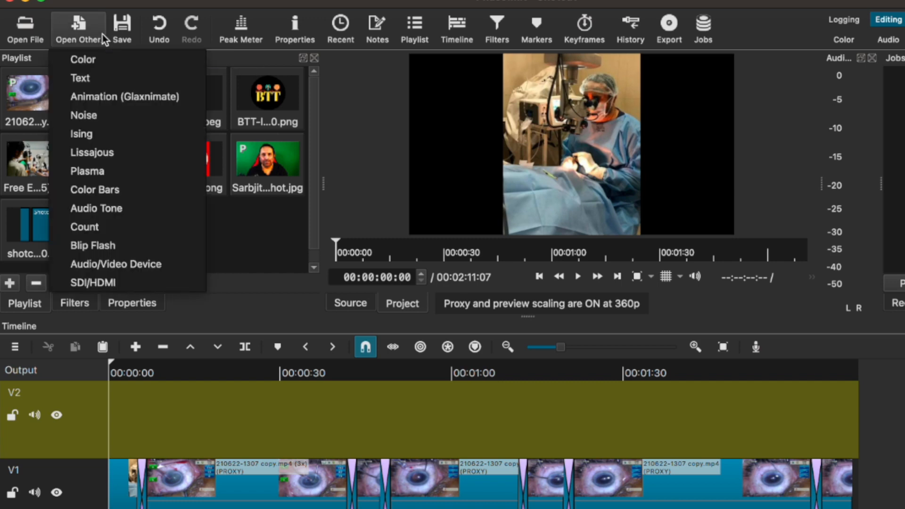
Create a text clip reading 'THANKS FOR WATCHING'.
left_click(98, 77)
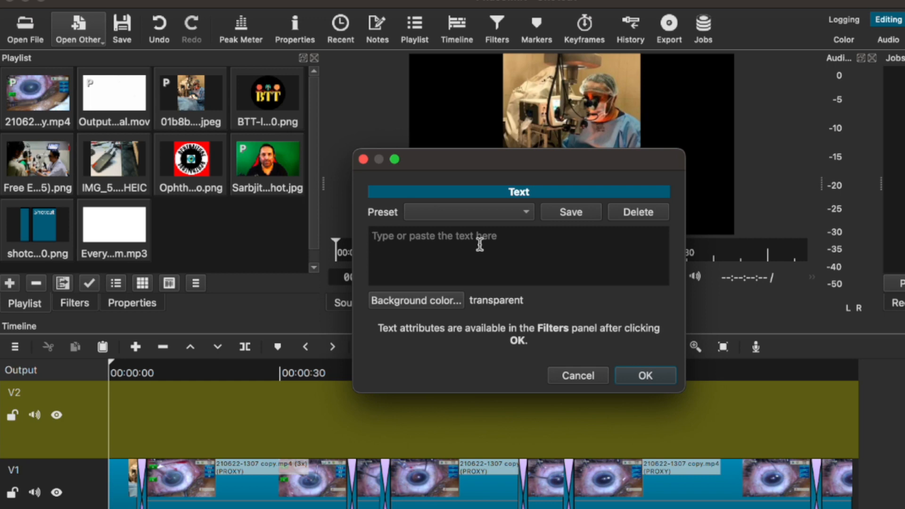
type("TC")
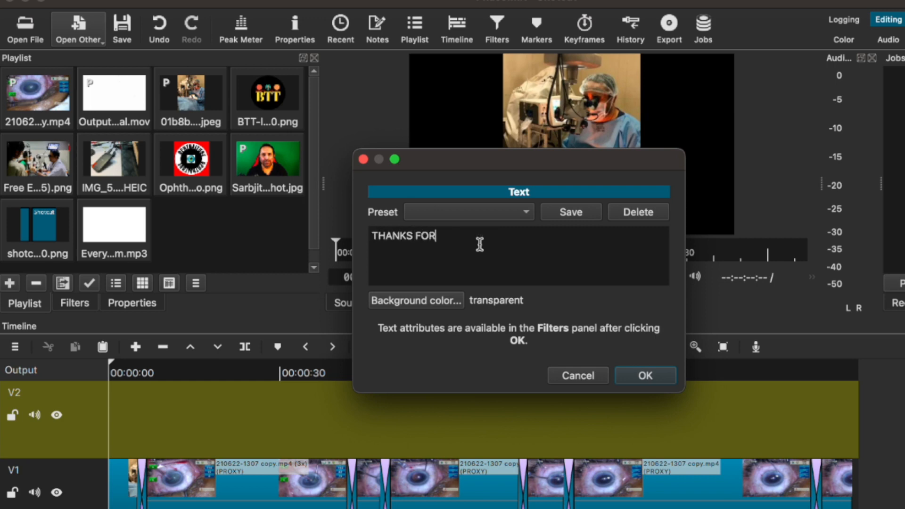
type("HING")
key("Return")
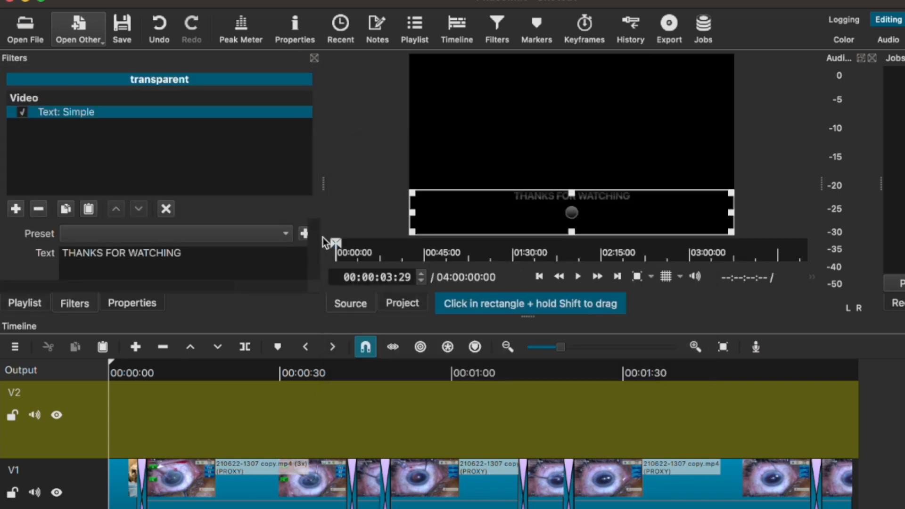
Give the text a bold 144 font, move it near the frame's top, and place it at V2's end.
scroll(314, 253, "down", 3)
scroll(313, 254, "up", 3)
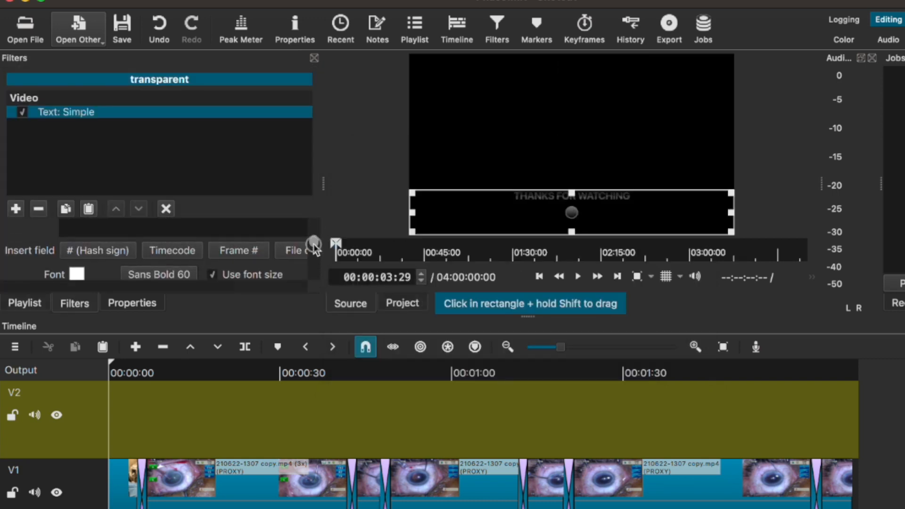
scroll(314, 251, "down", 1)
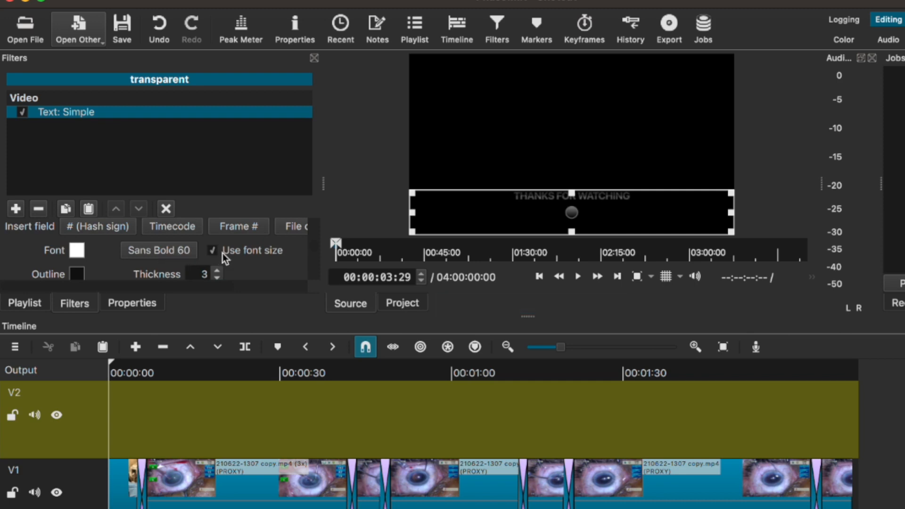
left_click(174, 248)
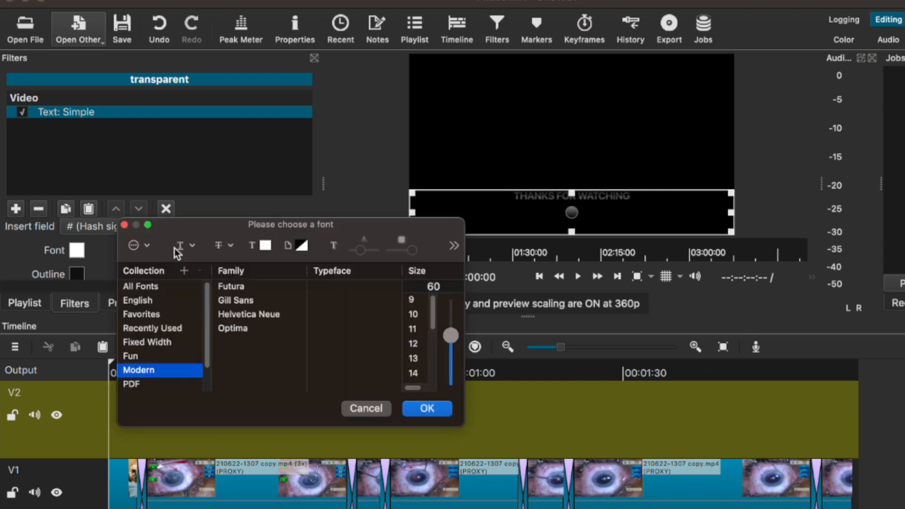
key("Return")
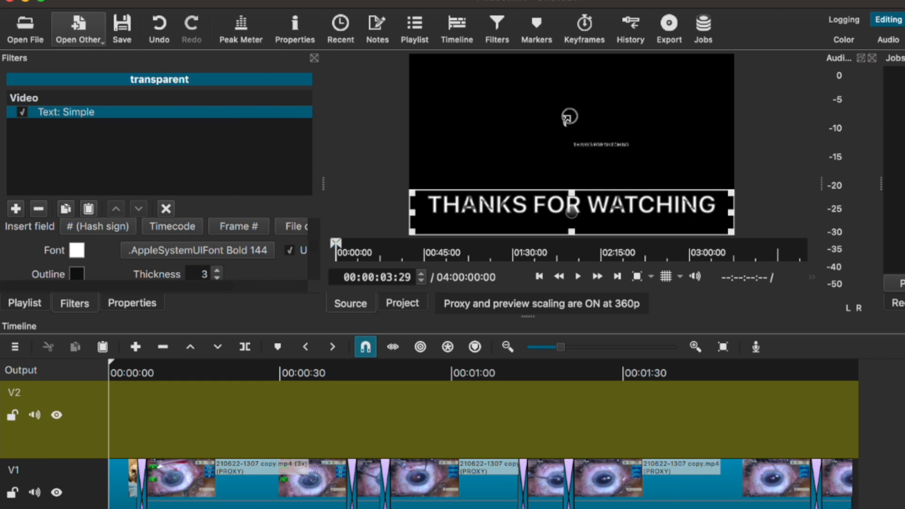
left_click_drag(571, 210, 574, 125)
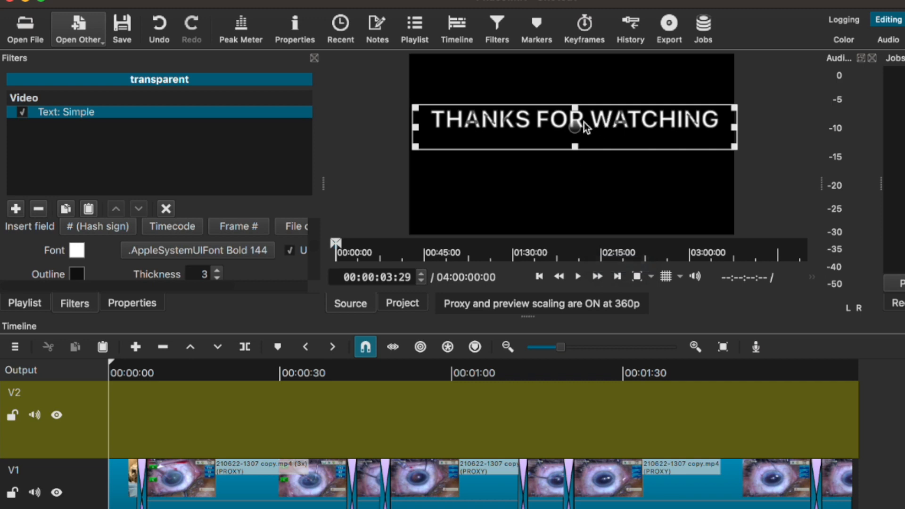
left_click_drag(571, 244, 854, 411)
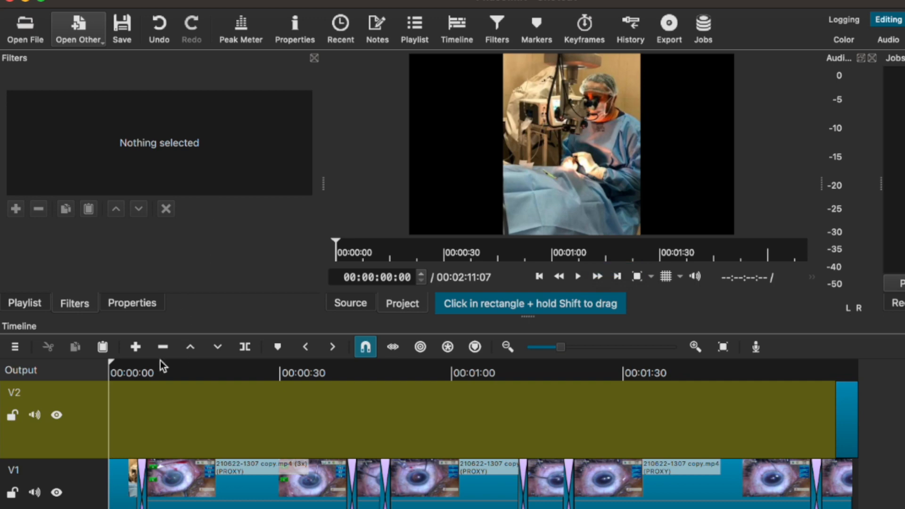
left_click_drag(839, 367, 847, 369)
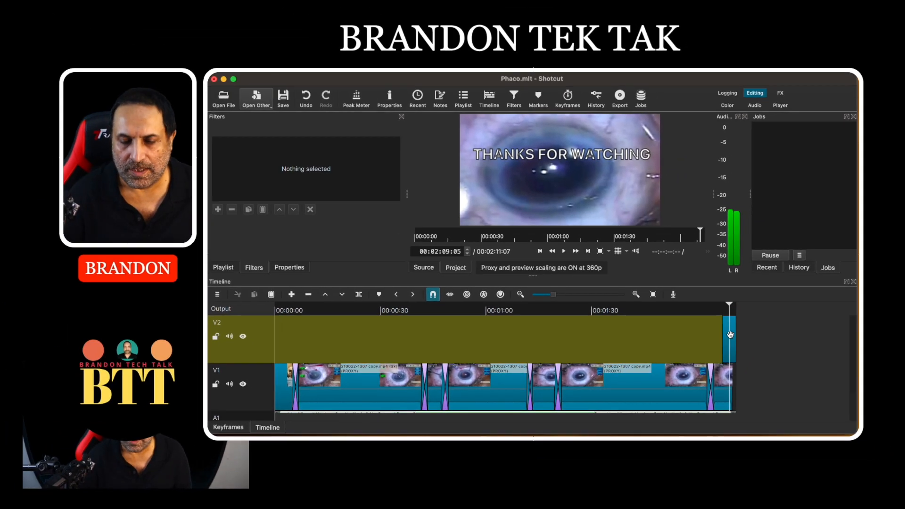
left_click_drag(743, 346, 585, 336)
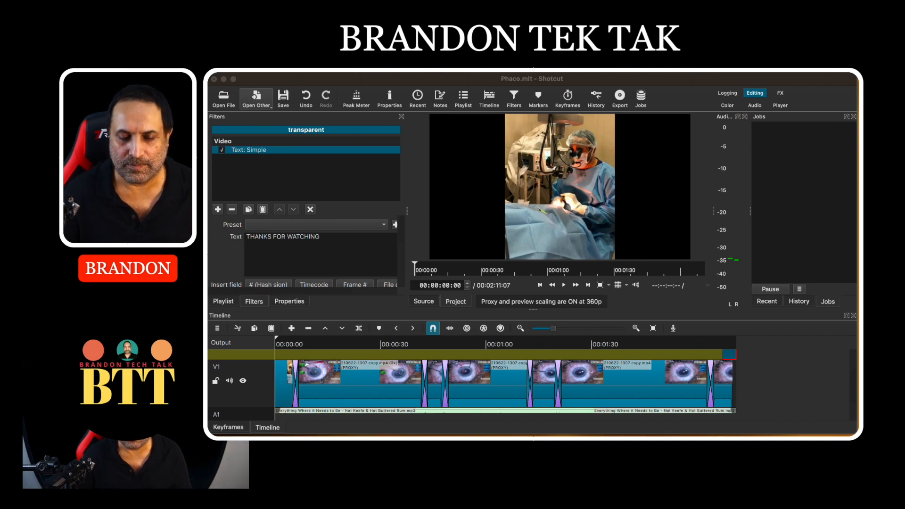
key("space")
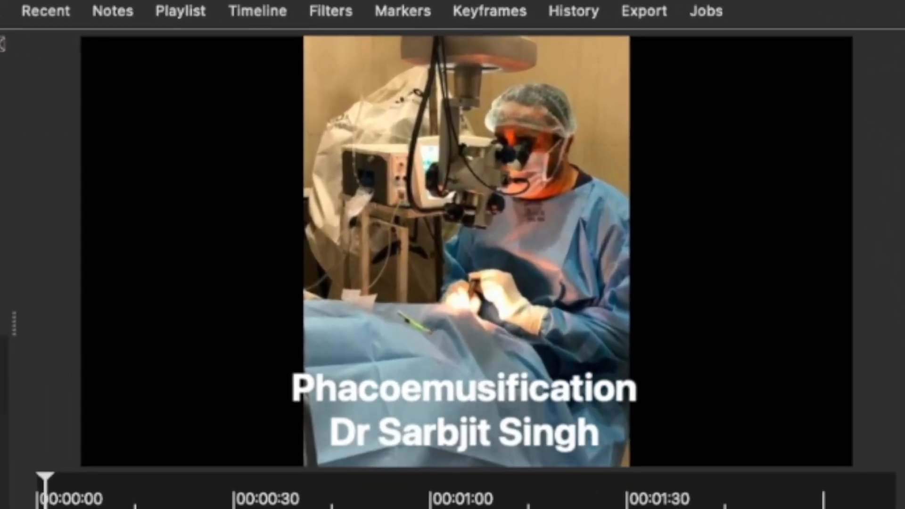